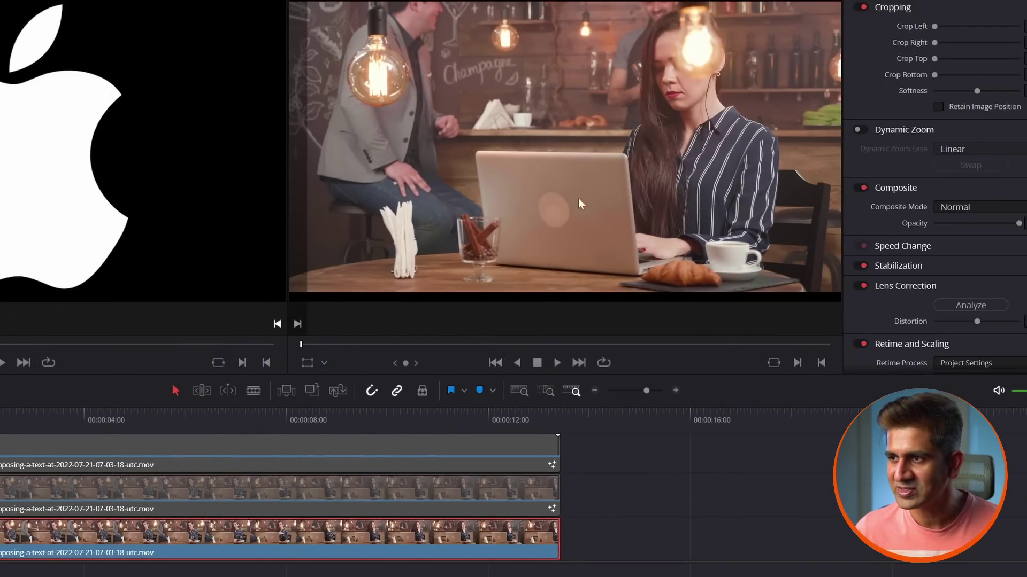
- Play and scrub the finished laptop-logo and plate-replacement demo timelines
key(space)
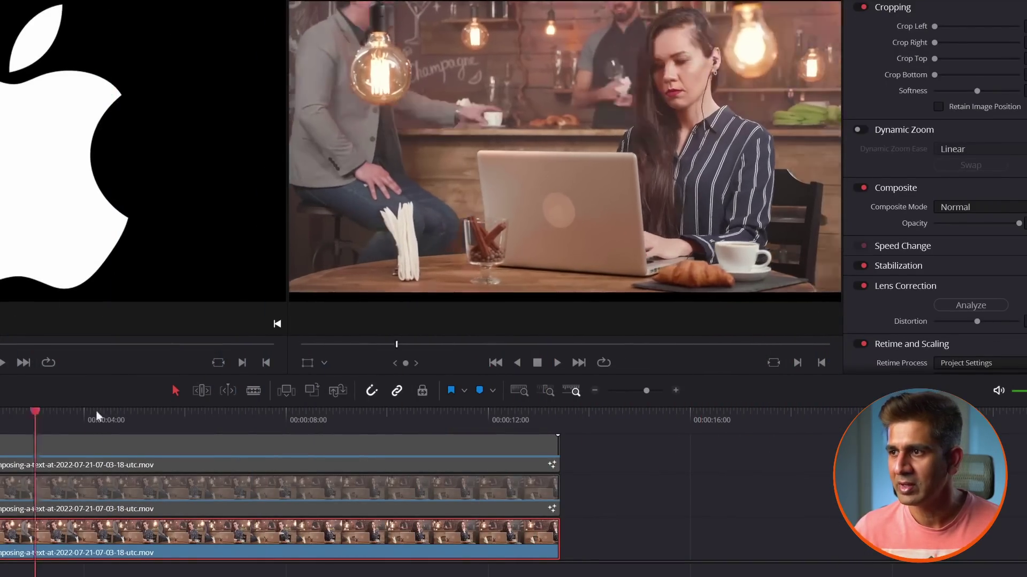
mouse_move(60, 420)
mouse_down()
mouse_move(440, 420)
mouse_move(2, 420)
mouse_move(339, 420)
mouse_up()
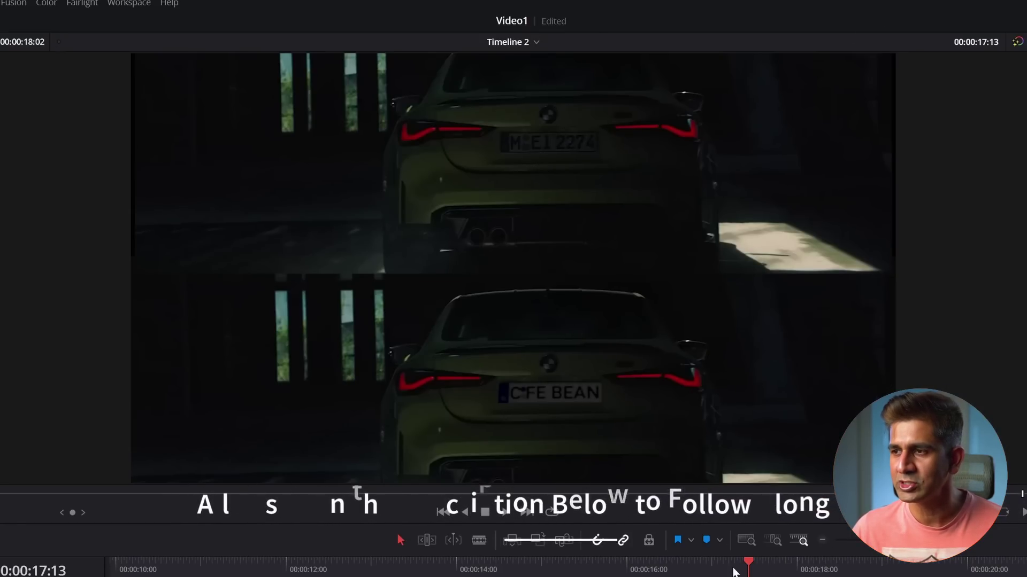
key(space)
key(space)
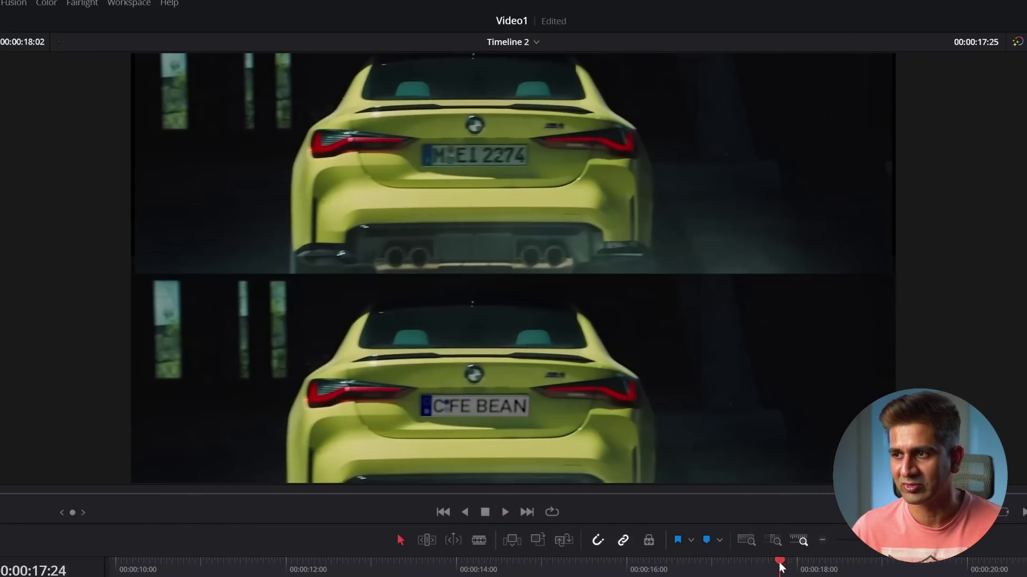
drag(780, 567, 764, 566)
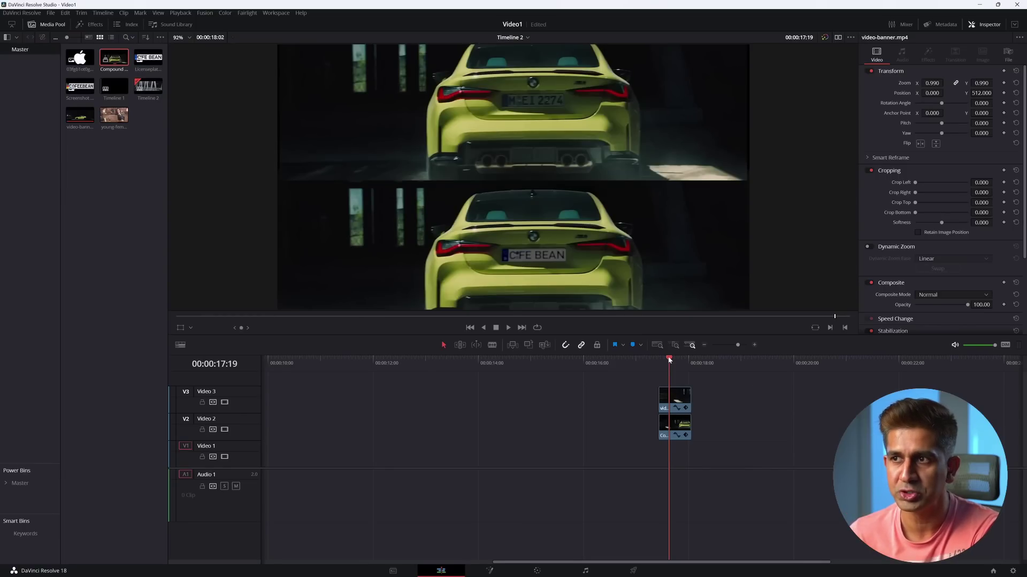
mouse_move(669, 360)
mouse_down()
mouse_move(682, 362)
mouse_move(666, 355)
mouse_up()
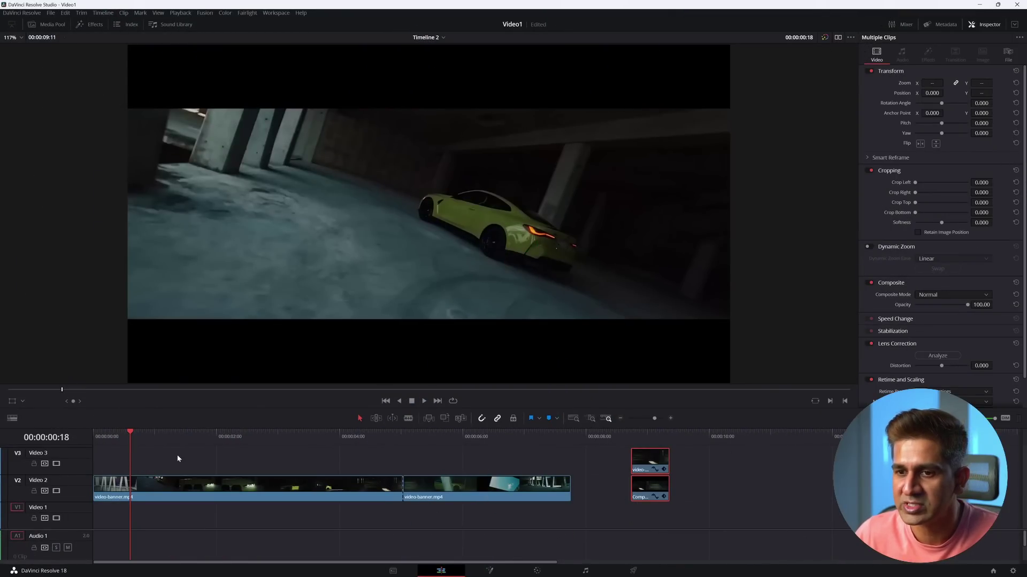
- Scrub the car footage and select the middle Video 2 clip holding the rear-plate shot
drag(112, 438, 385, 433)
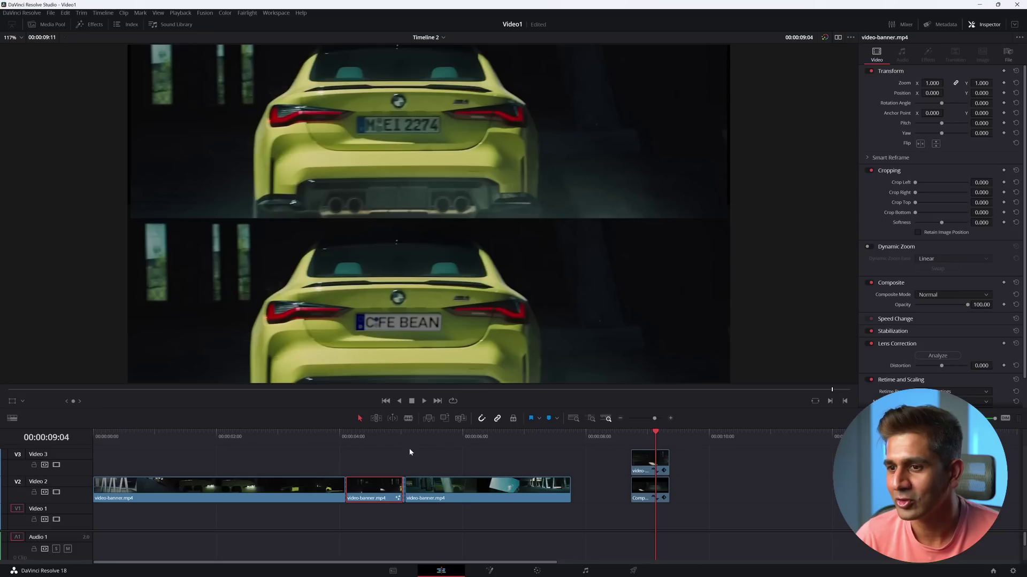
click(427, 434)
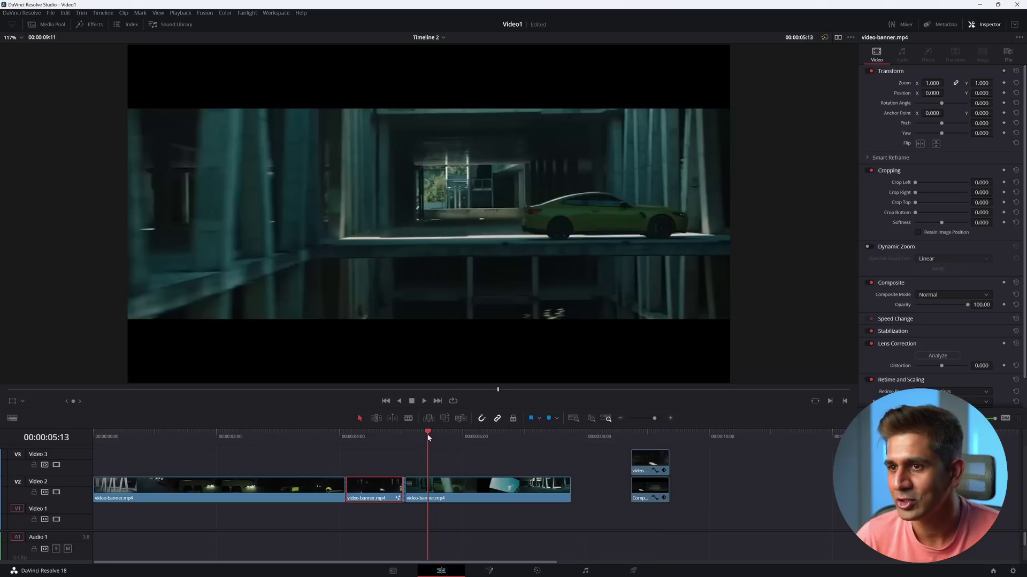
drag(428, 436, 400, 434)
key(Up)
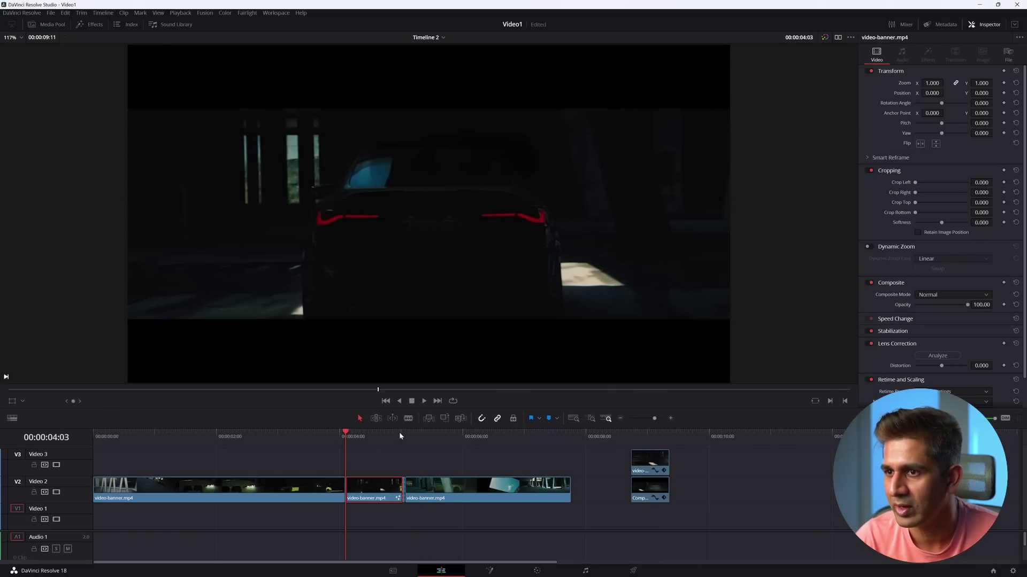
key(Right)
key(Right)
key(Left)
key(Left)
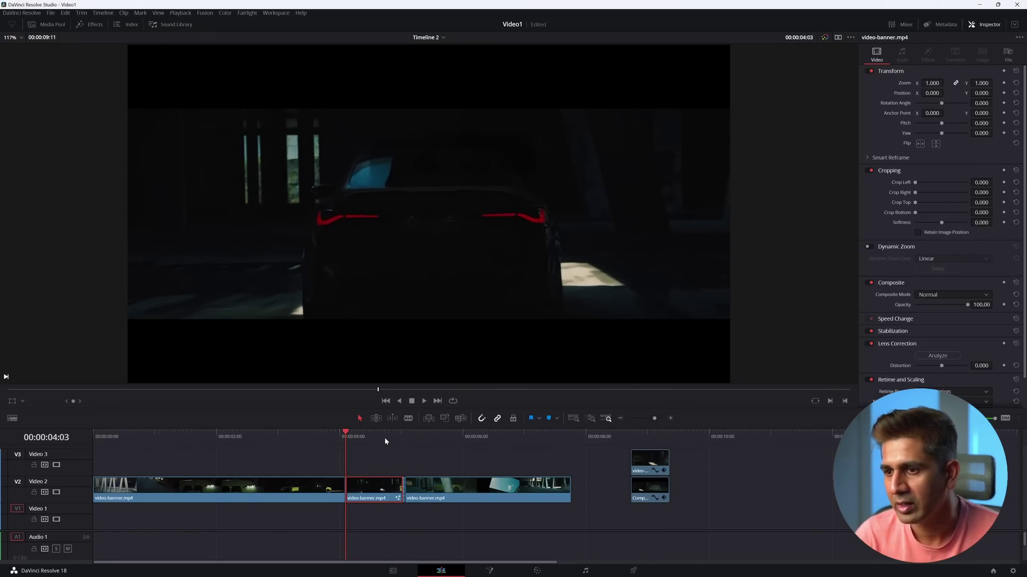
- Step frame by frame to find where the rear-plate shot ends near the 4-second mark
click(385, 441)
key(Right)
key(Right)
key(Right)
key(Right)
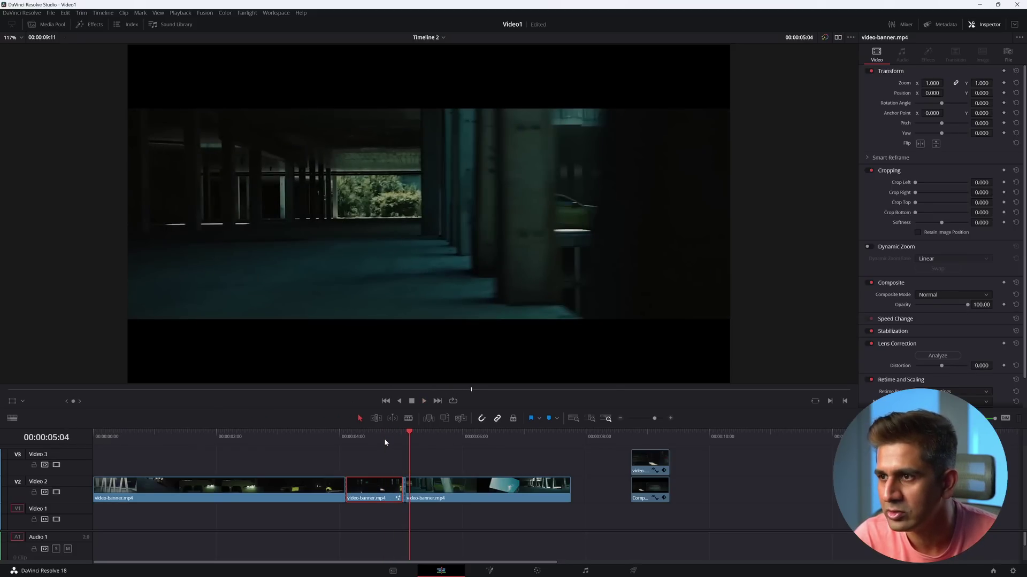
key(Left)
key(Right)
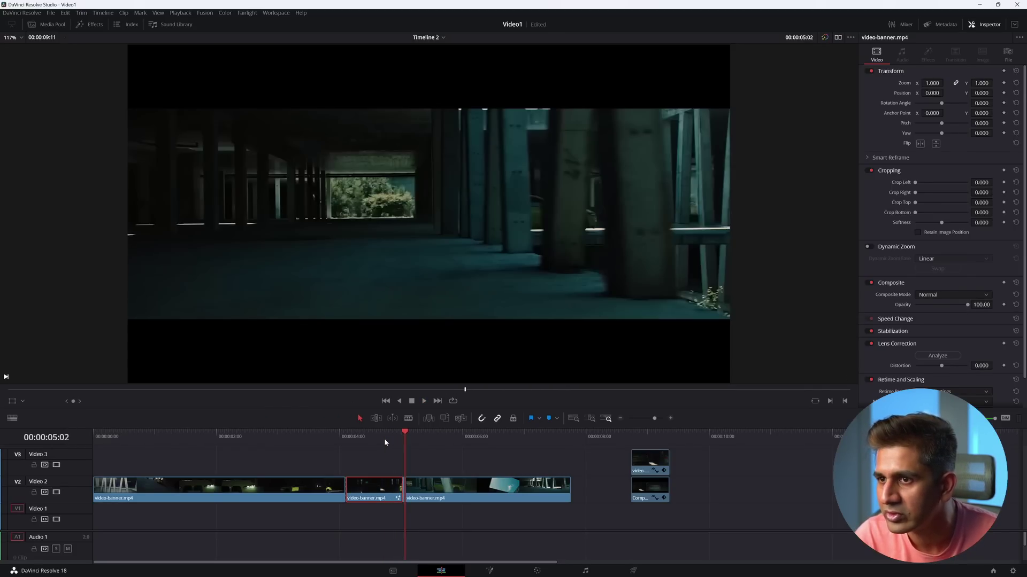
key(Left)
click(376, 436)
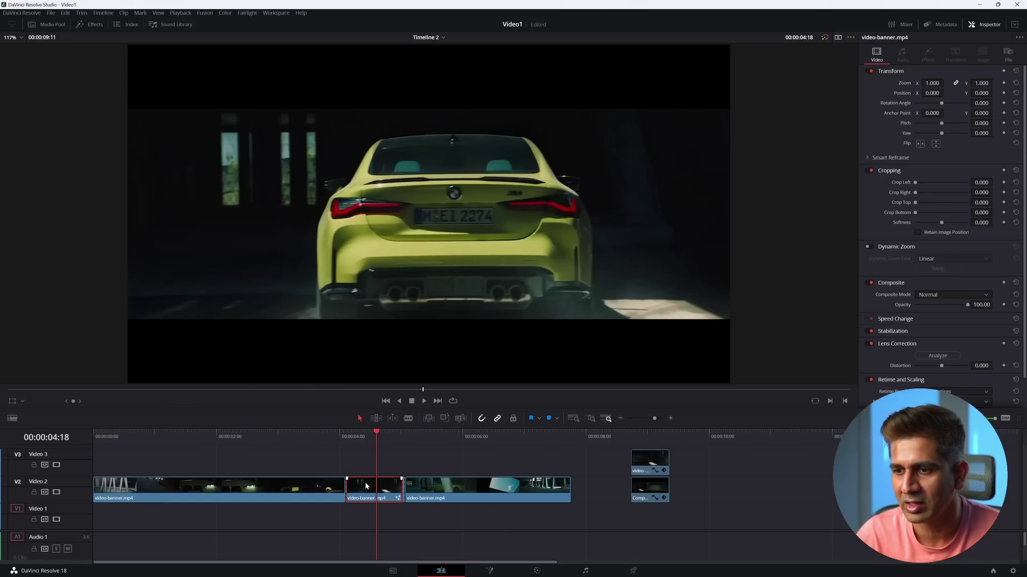
- On the Fusion page, add a Surface Tracker via the 'surf' search, wired between MediaIn1 and MediaOut1
click(490, 571)
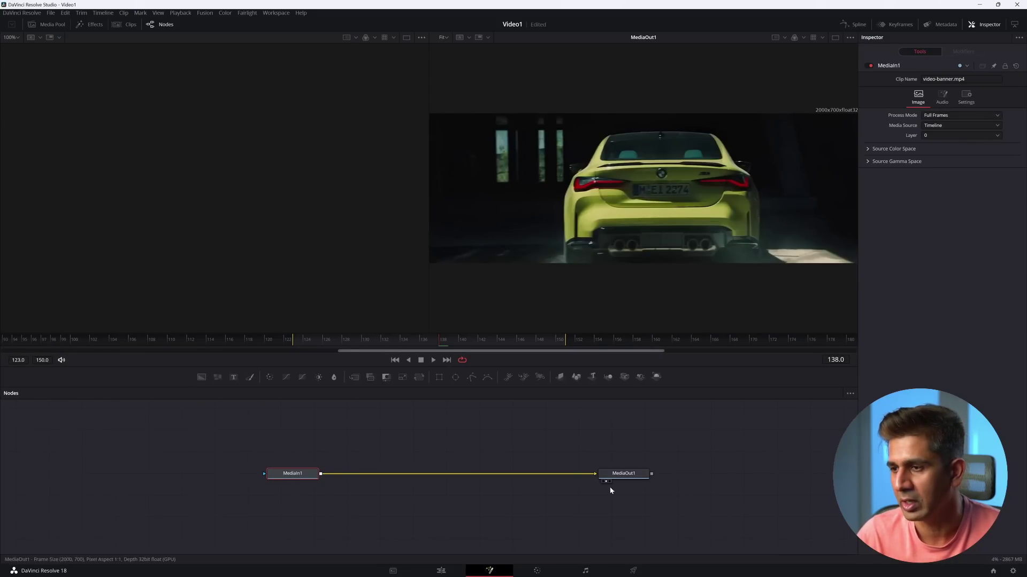
drag(316, 473, 285, 473)
key(shift+space)
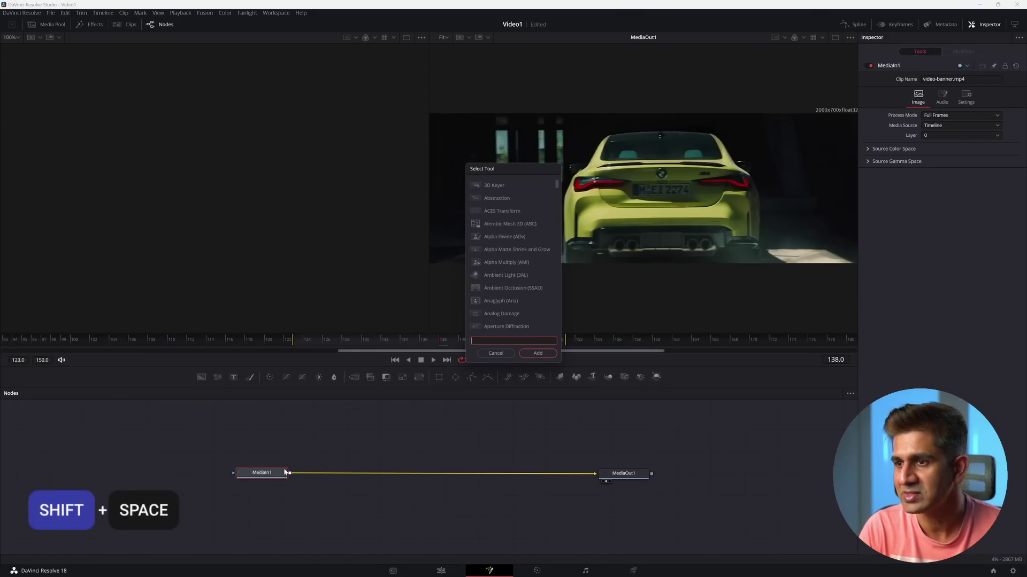
text(surf)
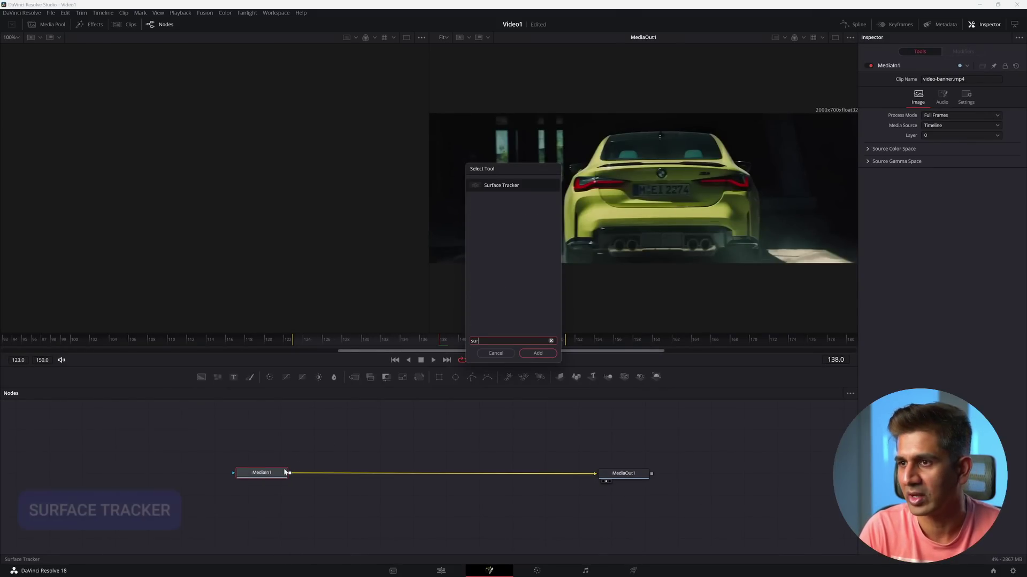
key(Return)
drag(367, 469, 333, 478)
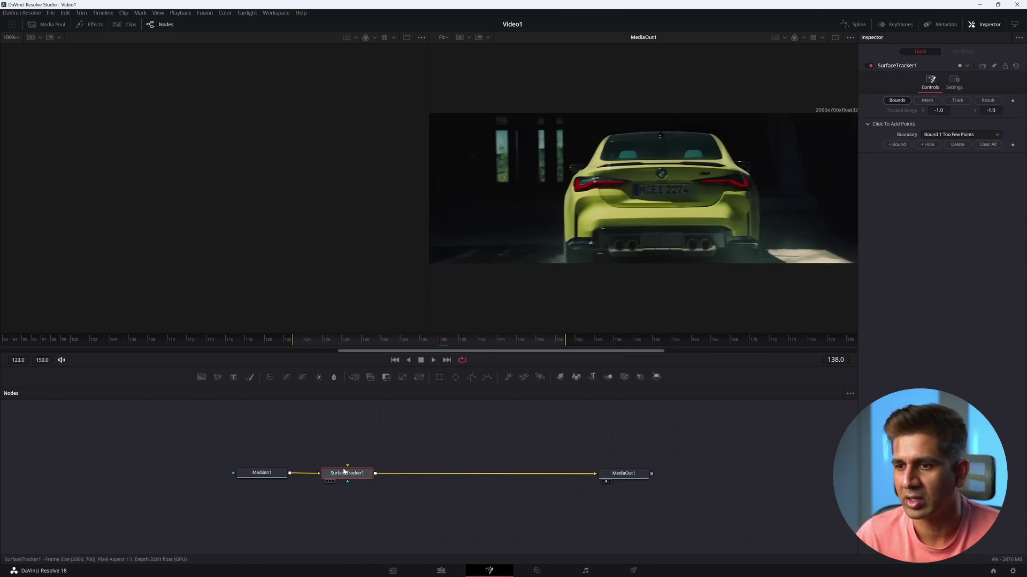
- On frame 147, draw a four-corner boundary around the licence plate, fit the bottom corners, and generate the mesh
click(897, 101)
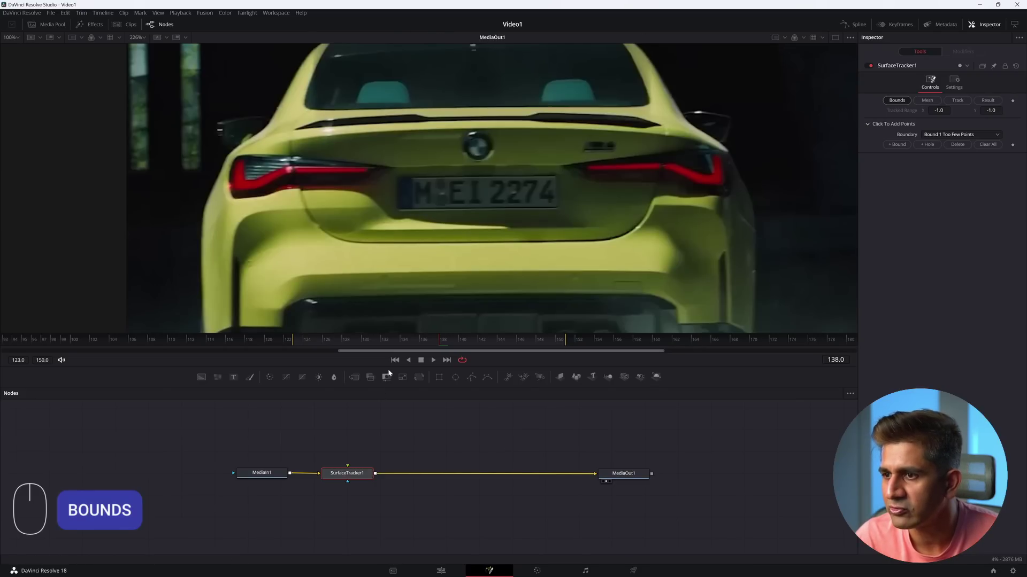
drag(442, 340, 530, 350)
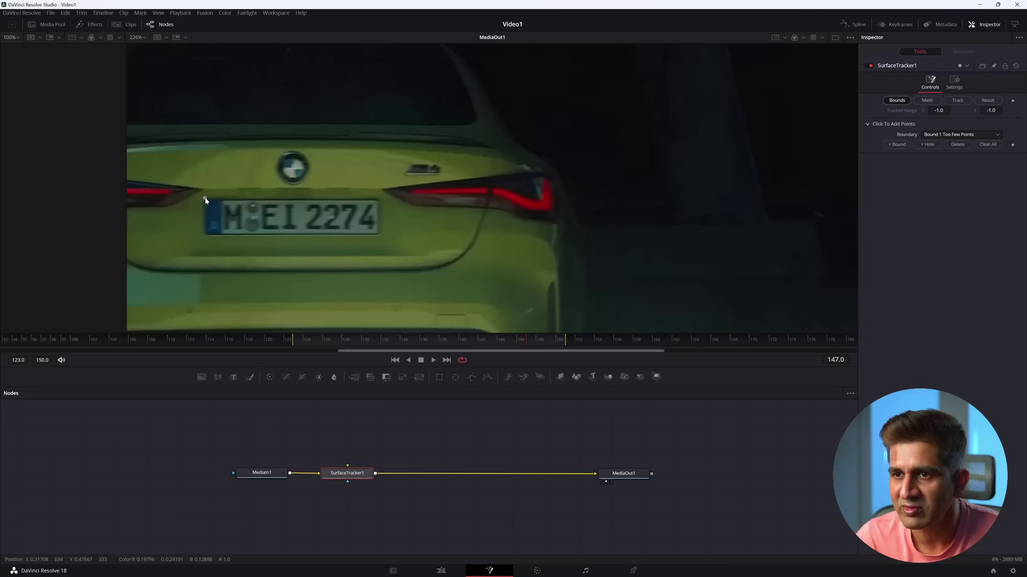
click(203, 234)
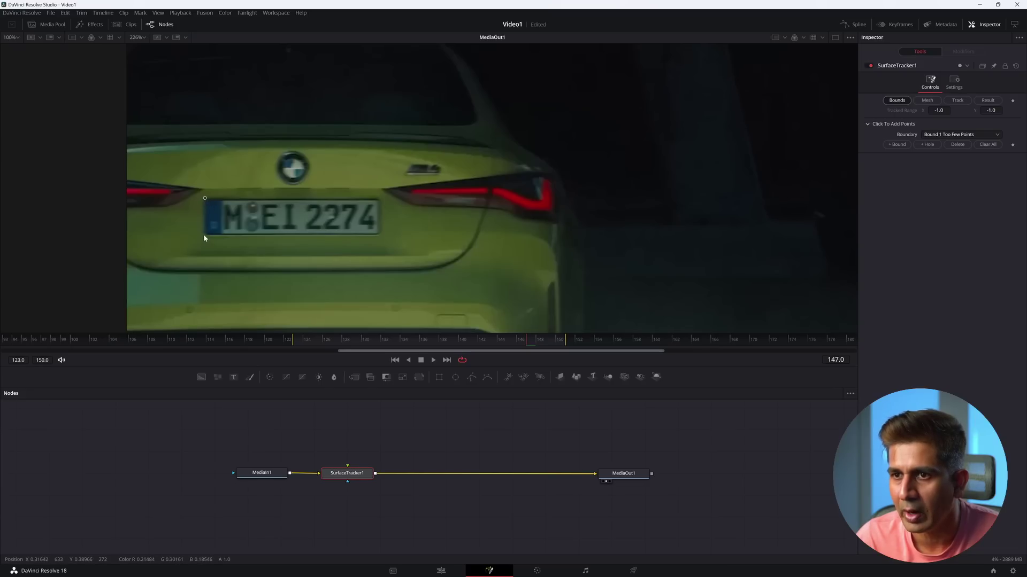
click(380, 234)
click(379, 198)
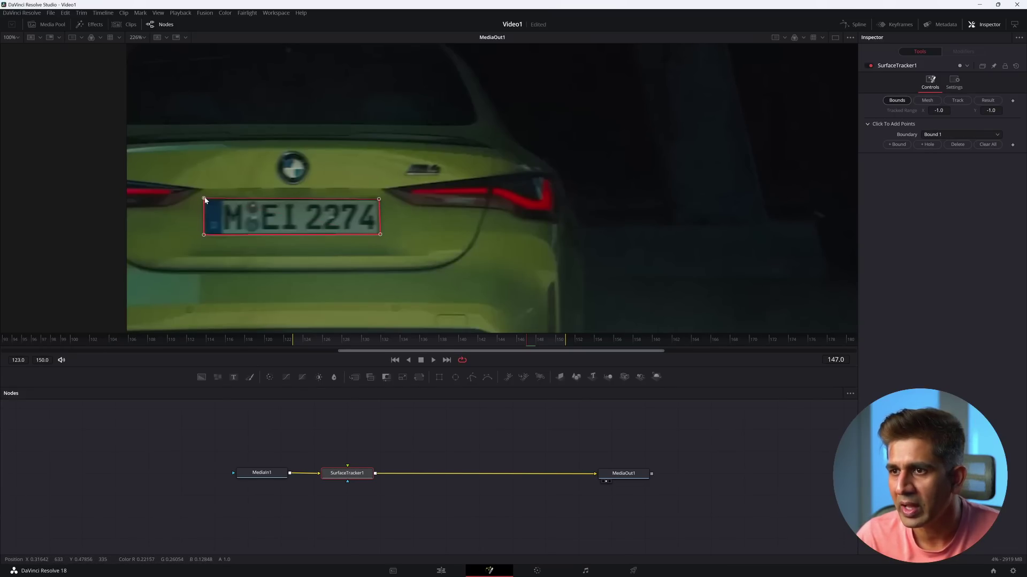
drag(205, 237, 207, 238)
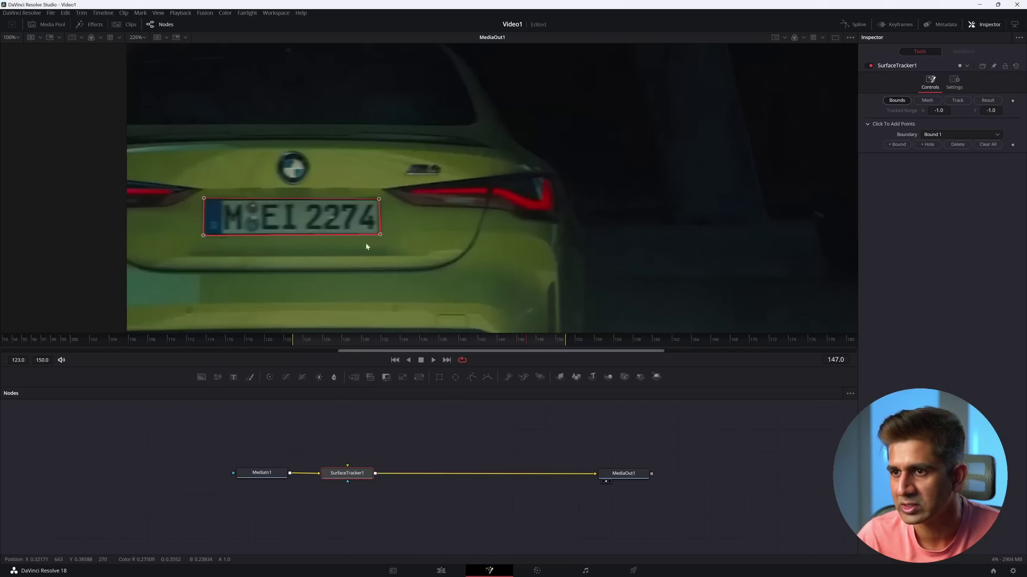
drag(380, 235, 379, 236)
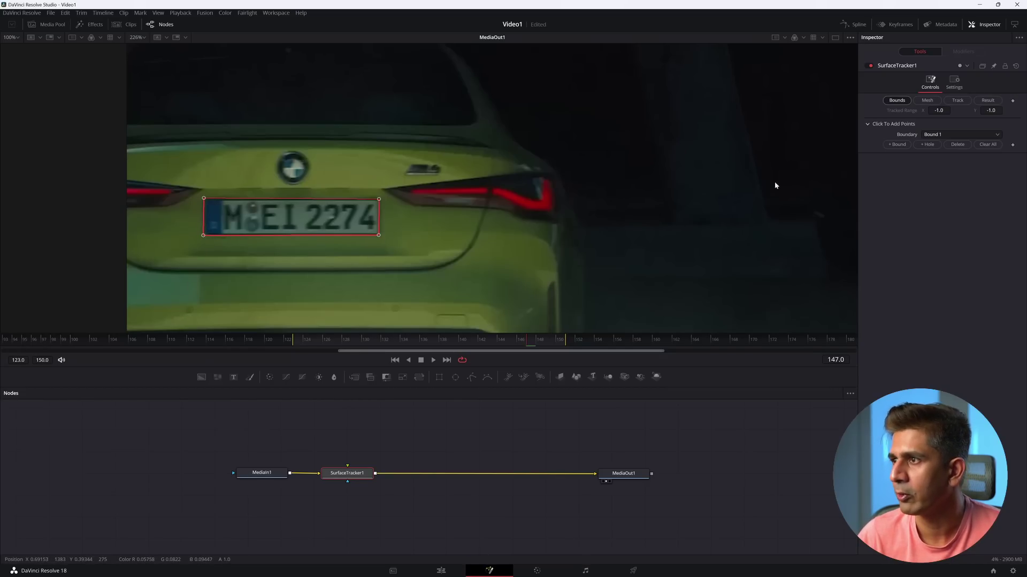
click(927, 102)
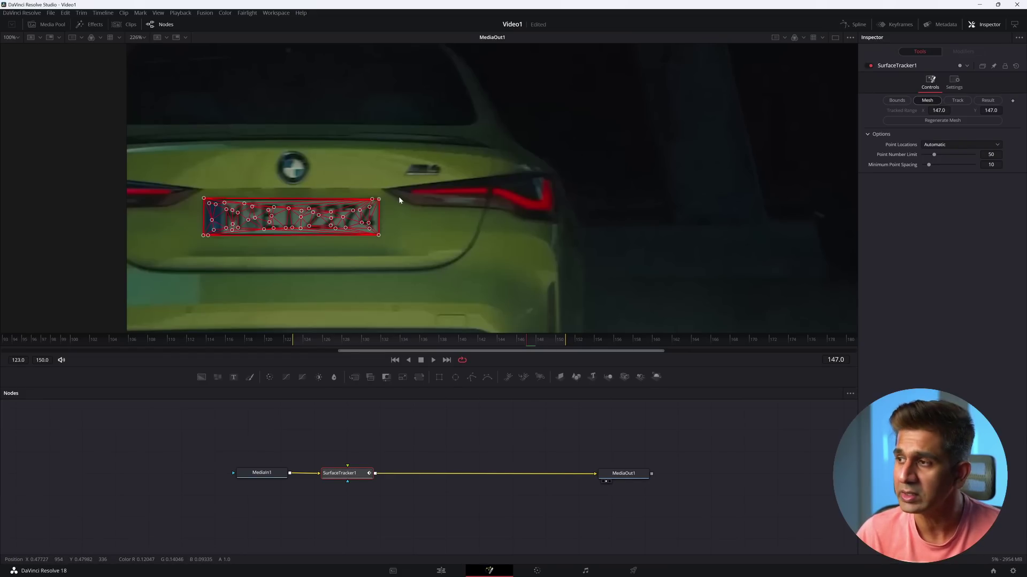
- Set Minimum Point Spacing to 7 and tracking Quality to Better
click(957, 101)
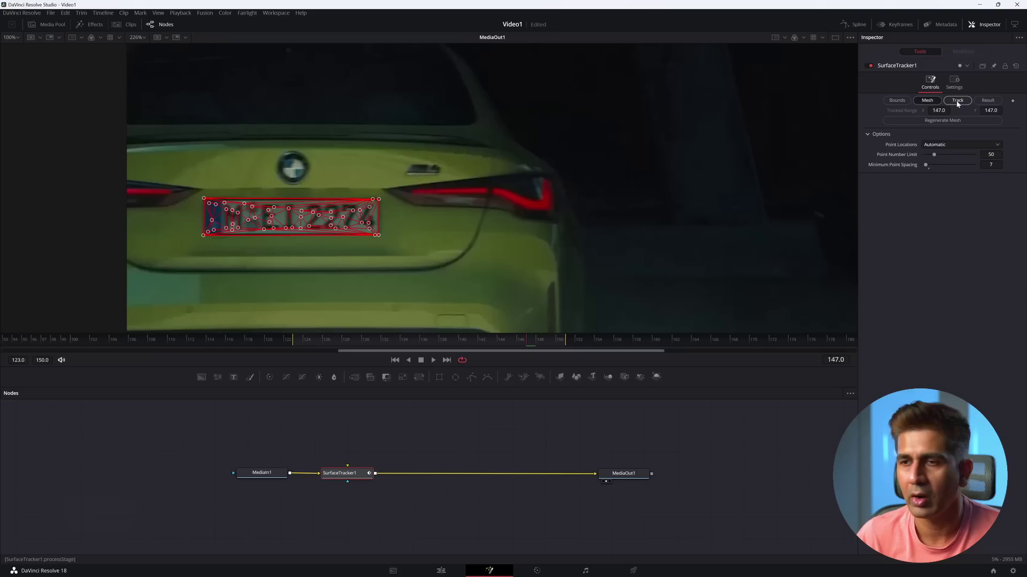
click(957, 100)
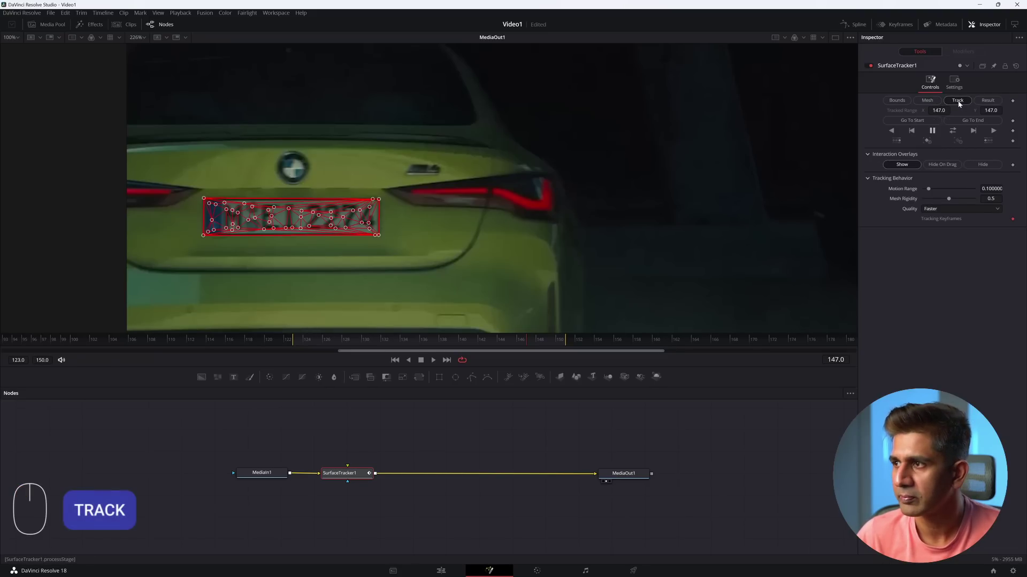
click(945, 212)
click(943, 208)
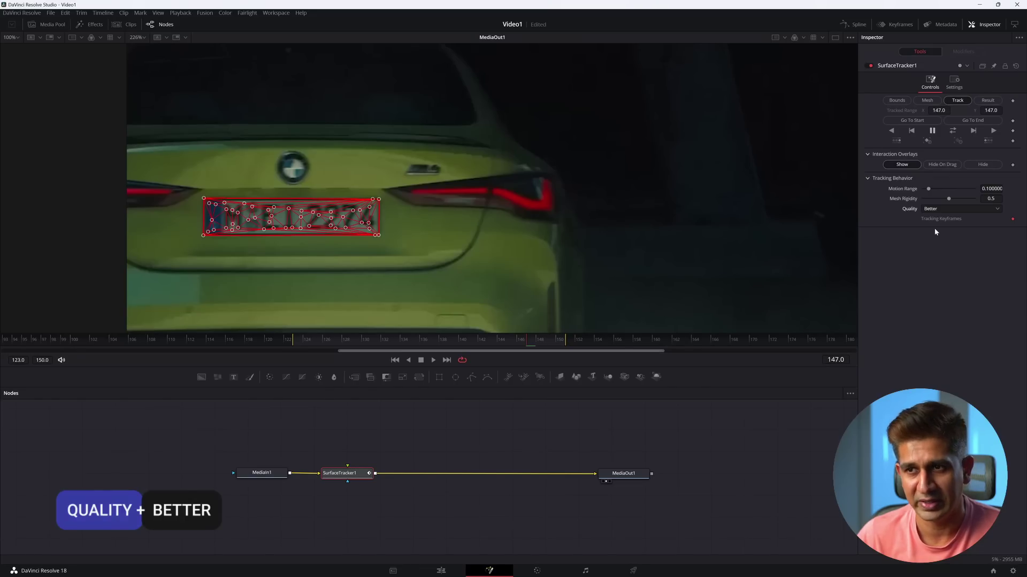
- Track the plate forward then reverse over frames 123–150, check the mesh in playback, and go back to the Edit page
click(953, 132)
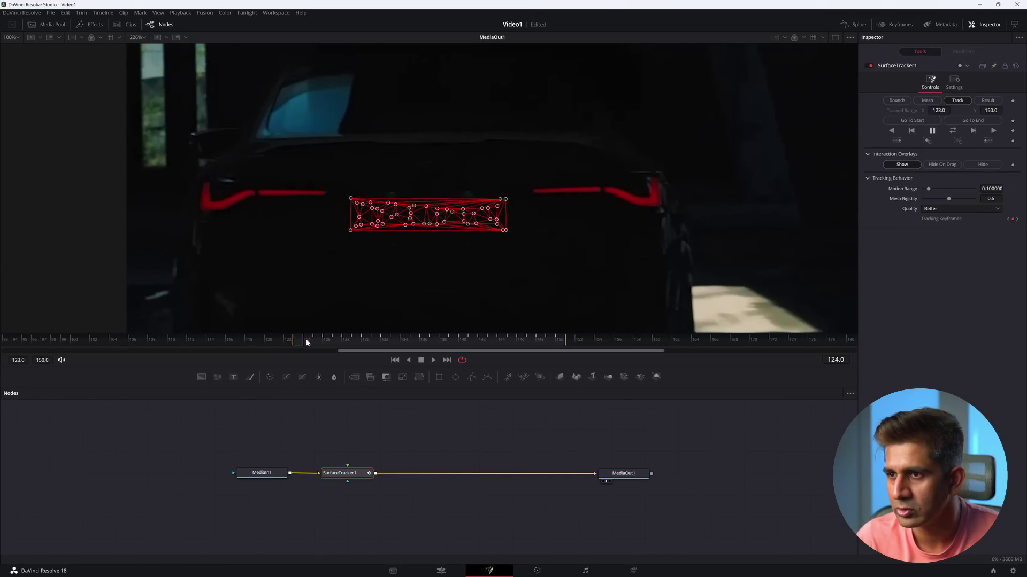
mouse_move(307, 343)
mouse_down()
mouse_move(502, 332)
mouse_move(539, 341)
mouse_move(298, 342)
mouse_up()
scroll(471, 236, down, 5)
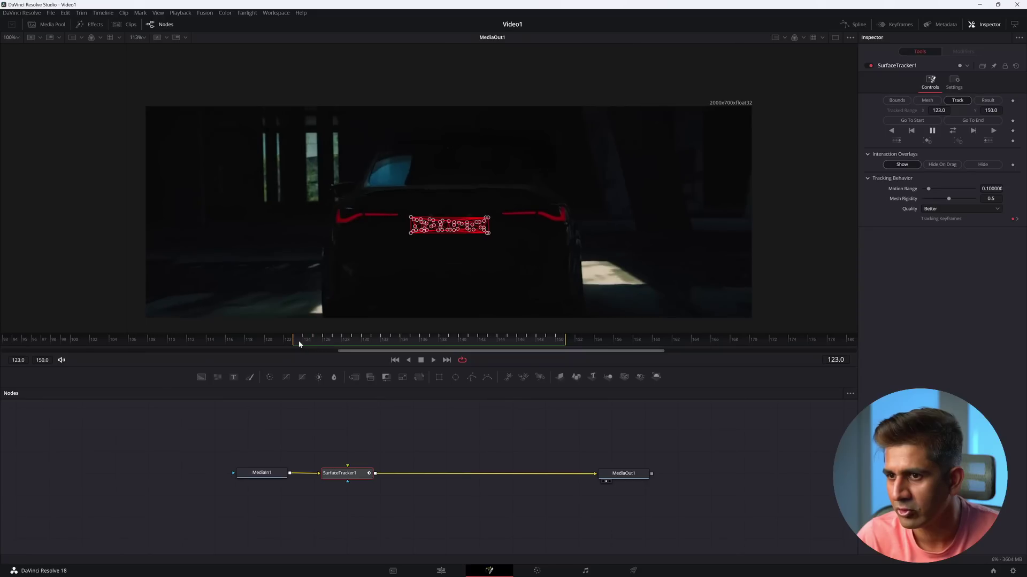
key(space)
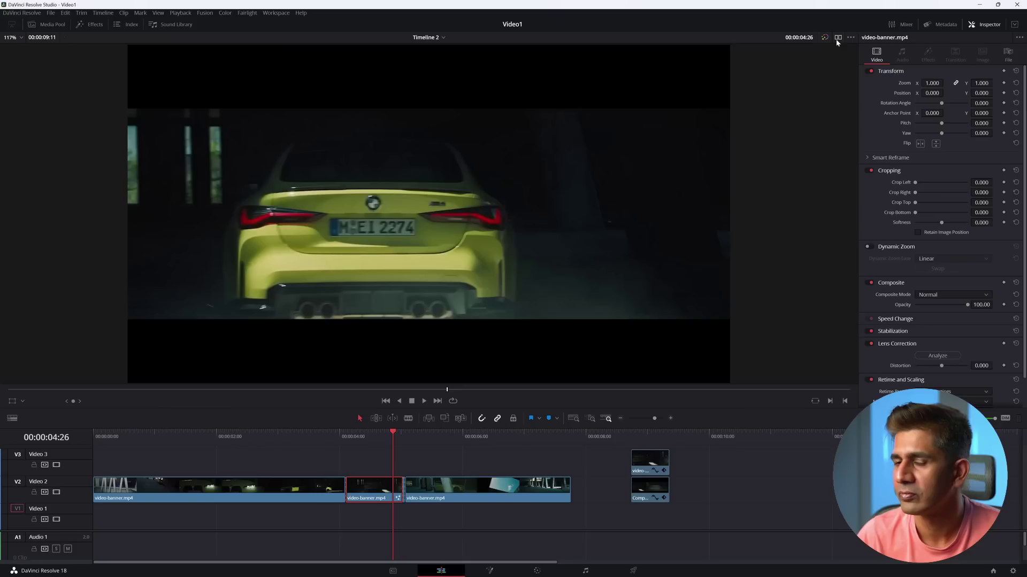
click(837, 37)
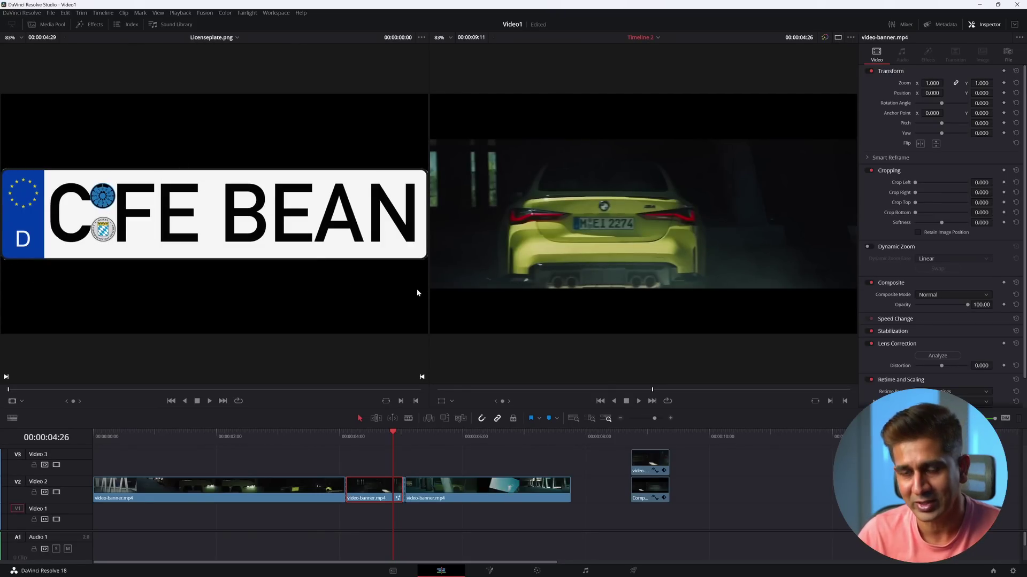
- Show the Media Pool and reopen the plate clip on the Fusion page with Shift+5
click(47, 24)
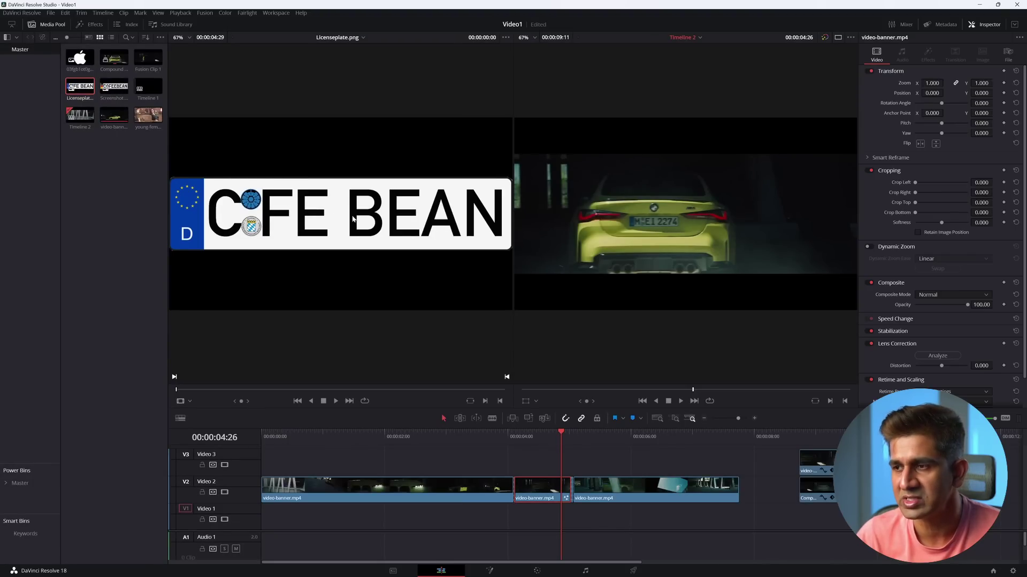
key(shift+5)
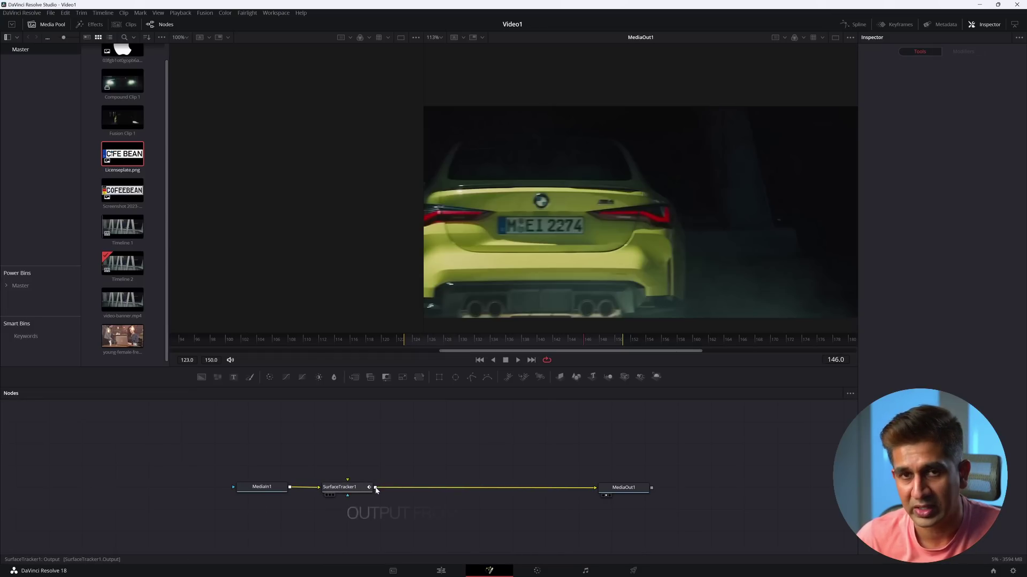
- Add Licenseplate.png as MediaIn2, view it in the left viewer, and connect it to SurfaceTracker1's top input
mouse_move(373, 489)
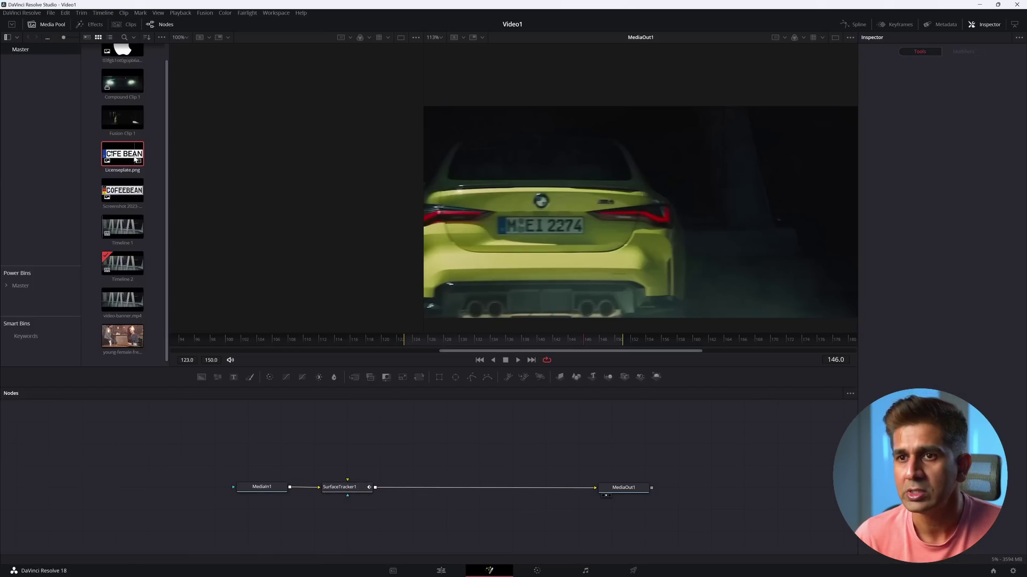
drag(122, 157, 338, 428)
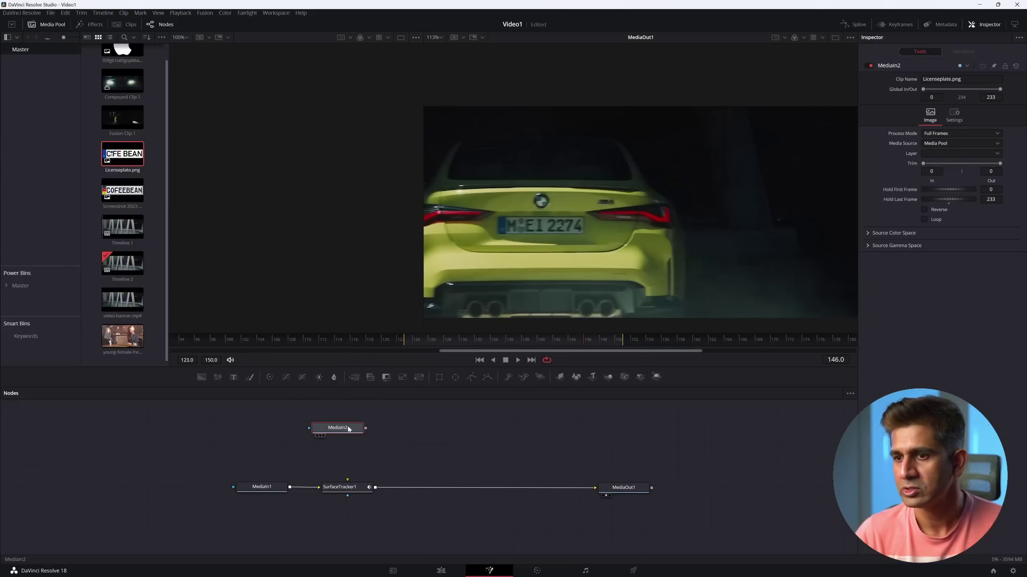
key(1)
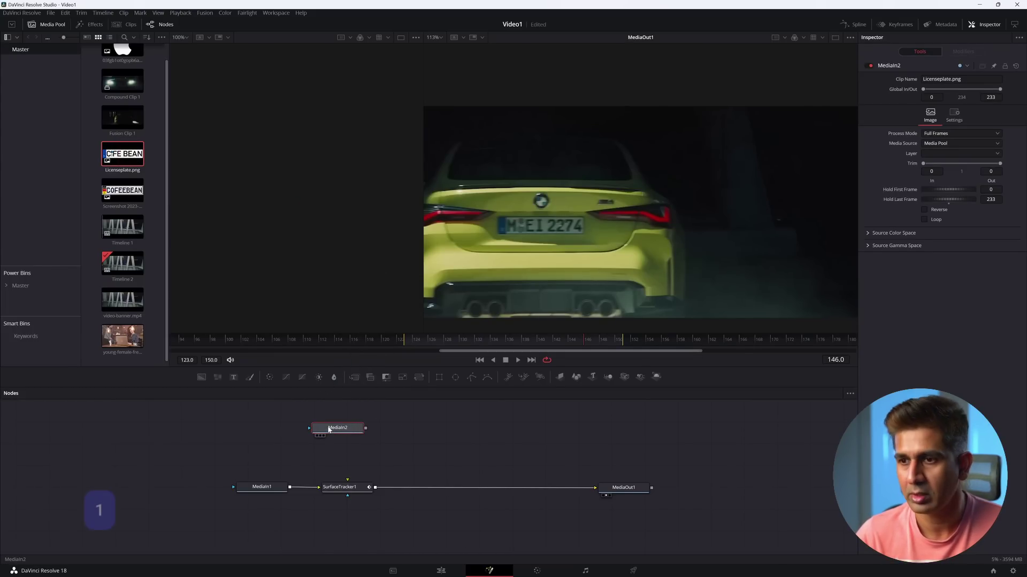
drag(335, 429, 344, 427)
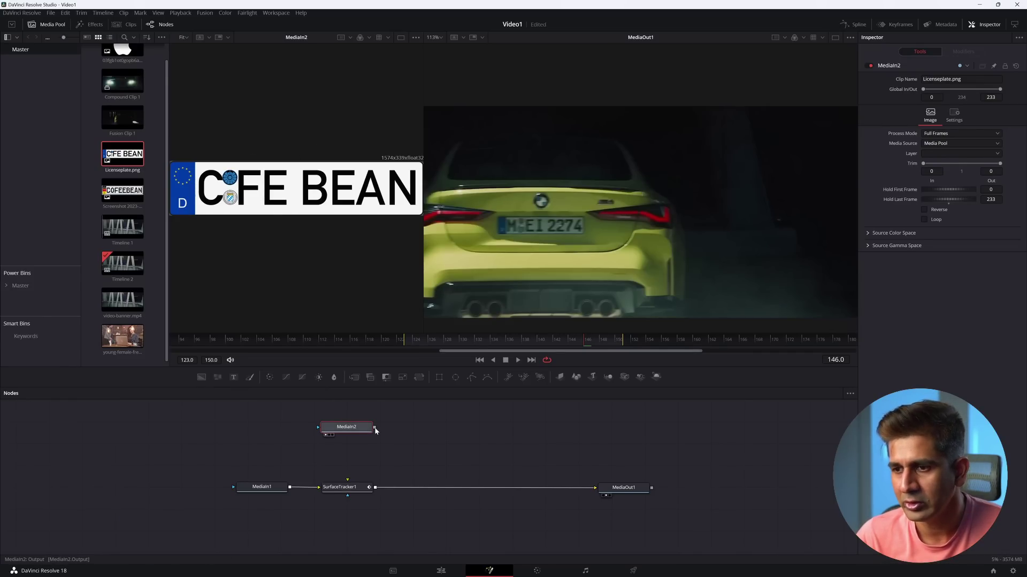
drag(374, 428, 348, 483)
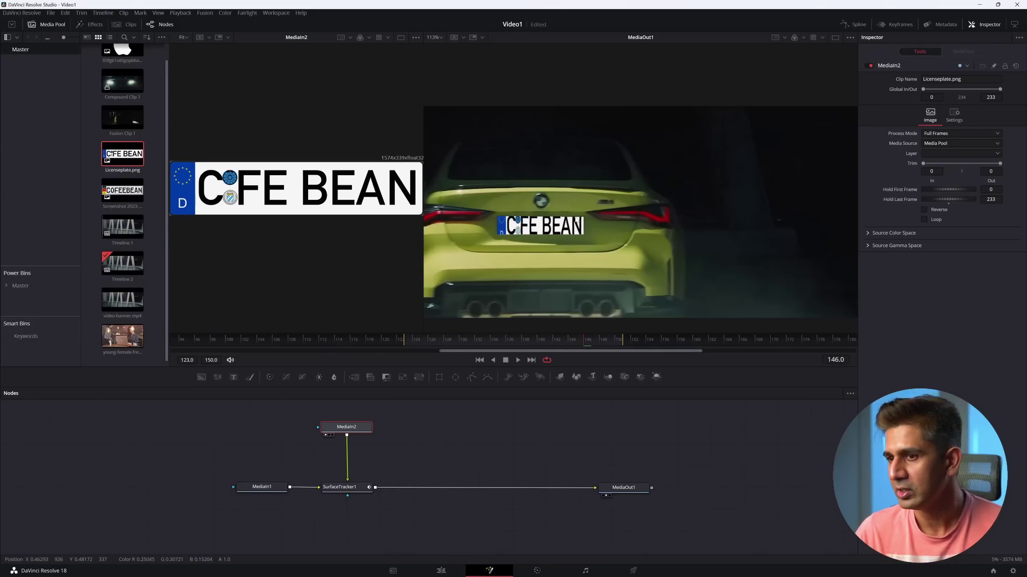
- In SurfaceTracker1's Result tab, set Overlay Placement Positioning to Sliders and check the overlay on earlier frames
click(354, 490)
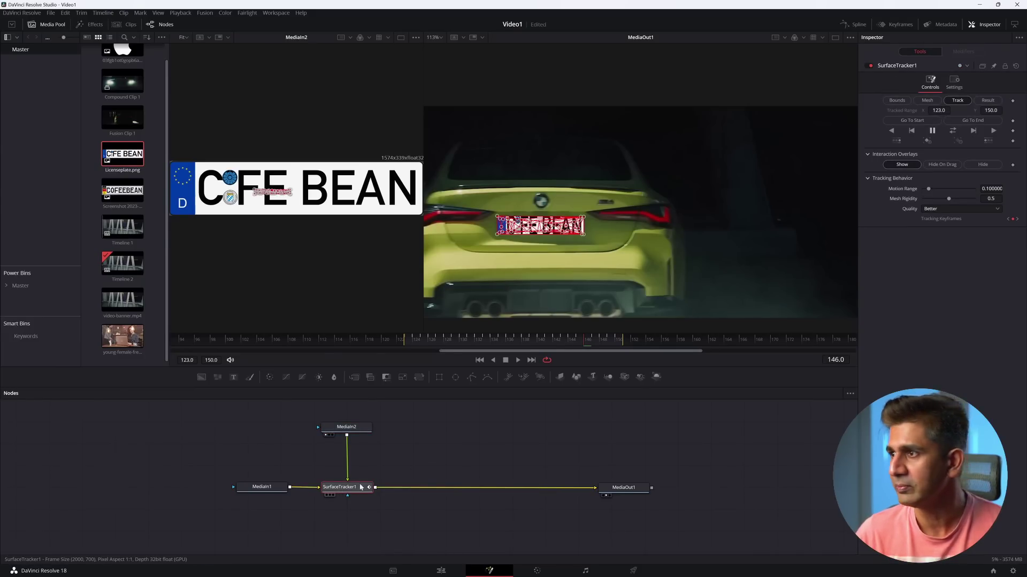
click(987, 100)
click(755, 276)
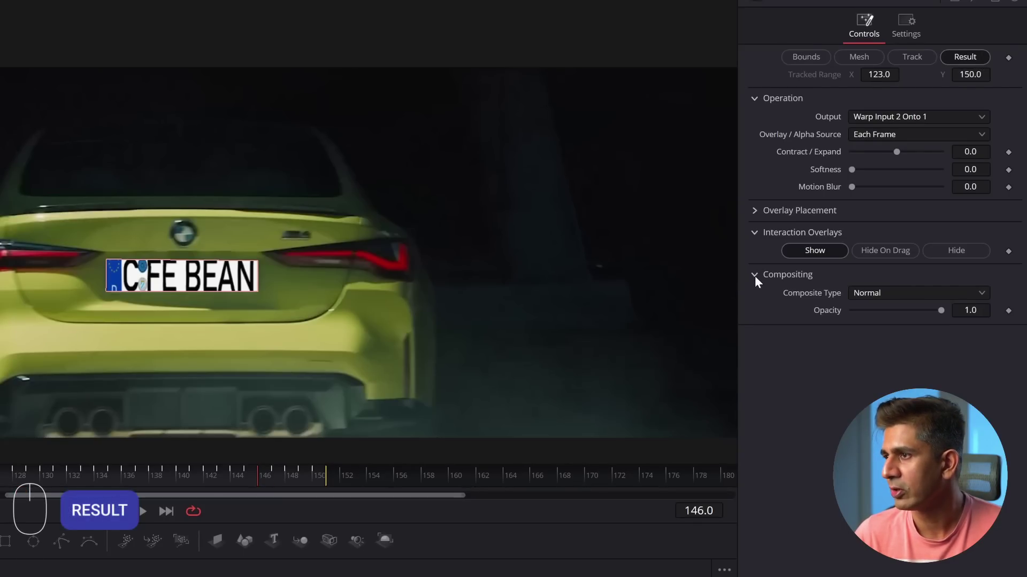
click(755, 210)
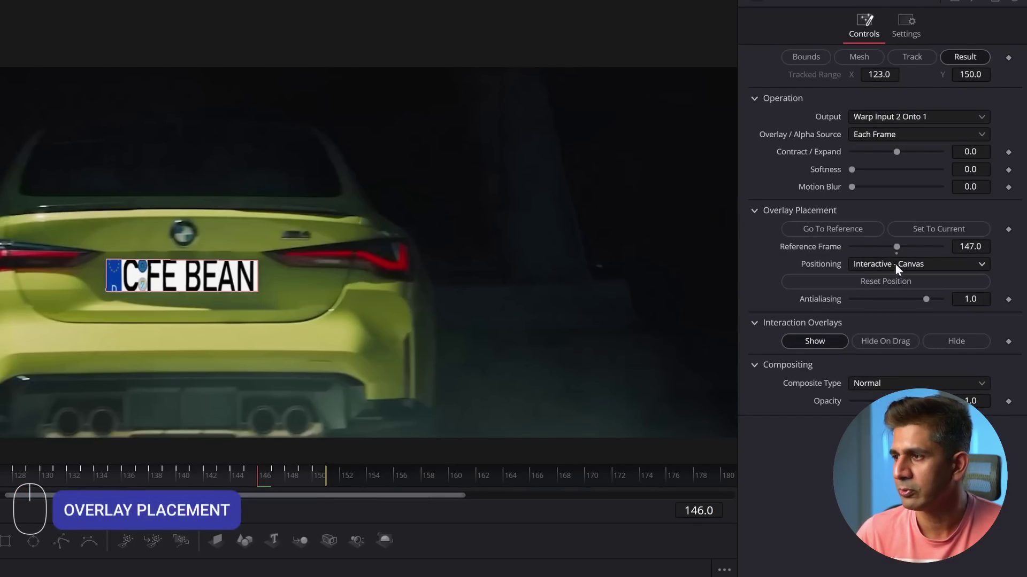
click(968, 265)
click(904, 284)
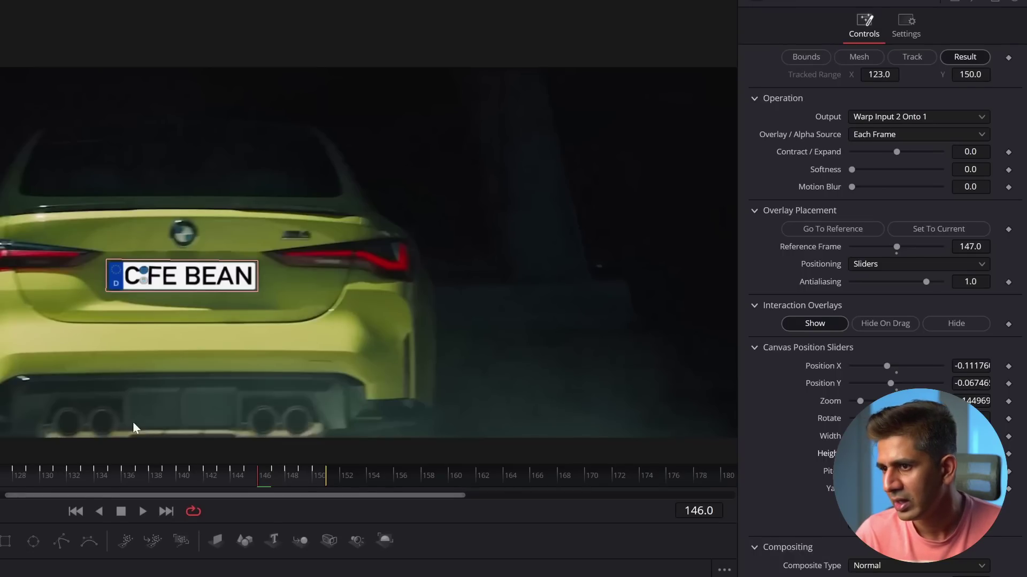
drag(32, 485, 305, 489)
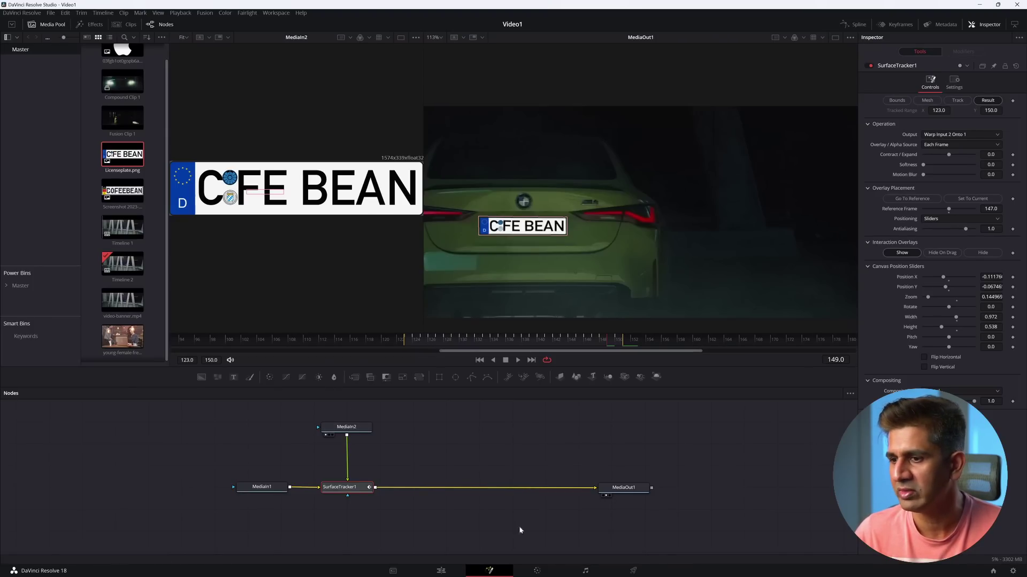
click(443, 570)
drag(568, 437, 527, 437)
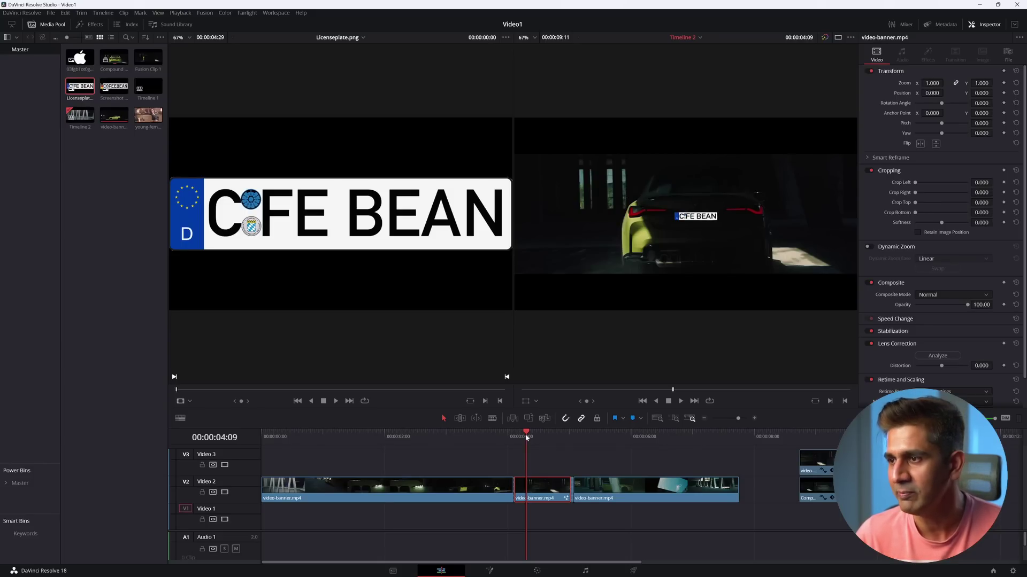
drag(526, 435, 544, 436)
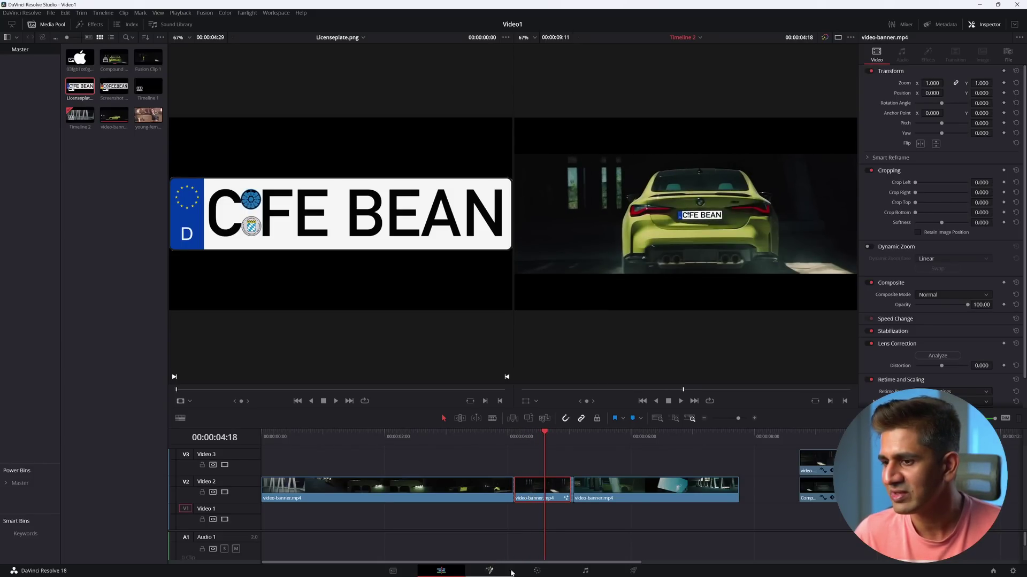
click(489, 570)
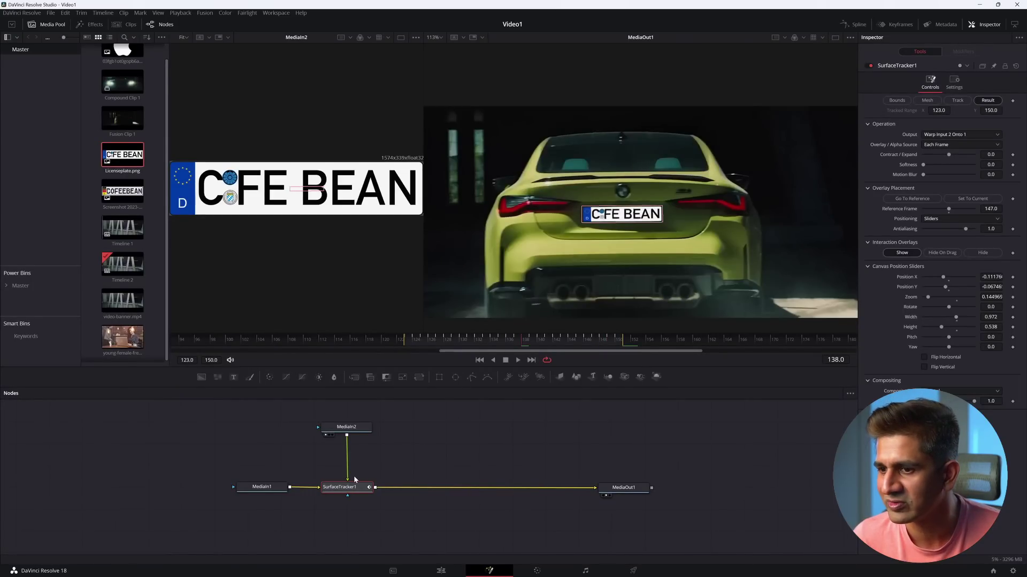
- Compare the shot with MediaIn2 disconnected, reconnect it, set Motion Blur to 0.094, and move MediaIn2 up
drag(348, 482, 365, 469)
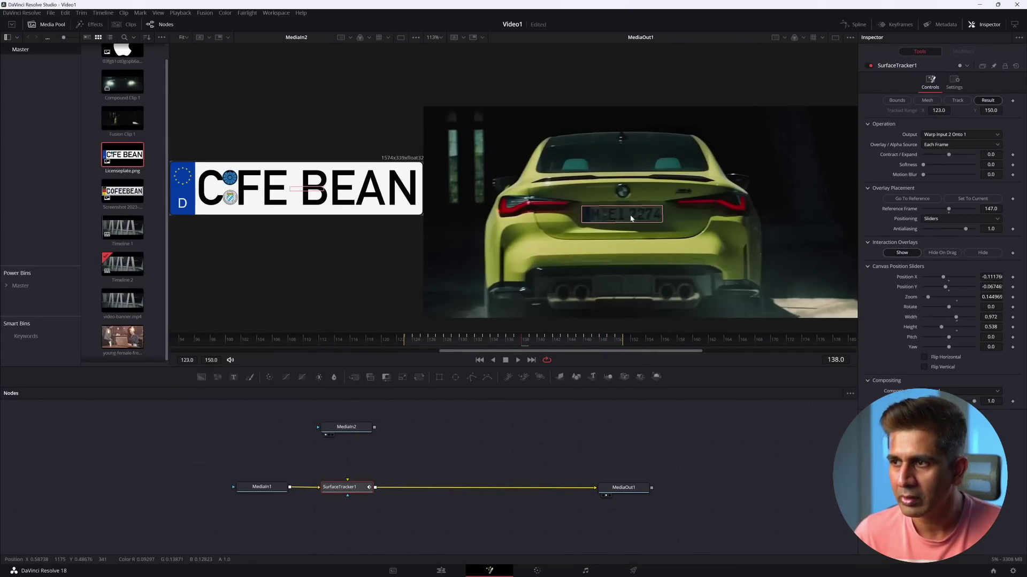
drag(375, 428, 354, 485)
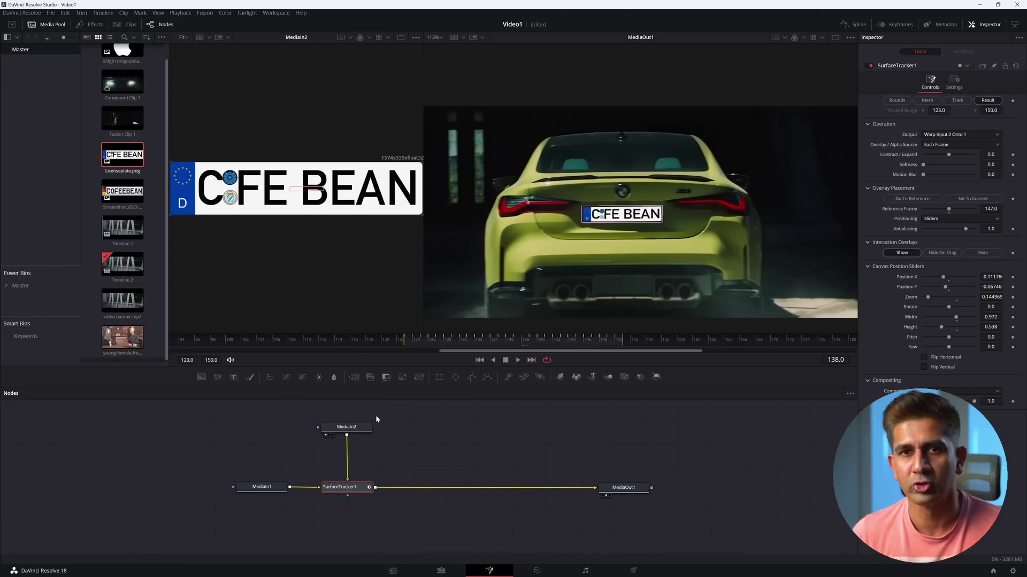
mouse_move(370, 422)
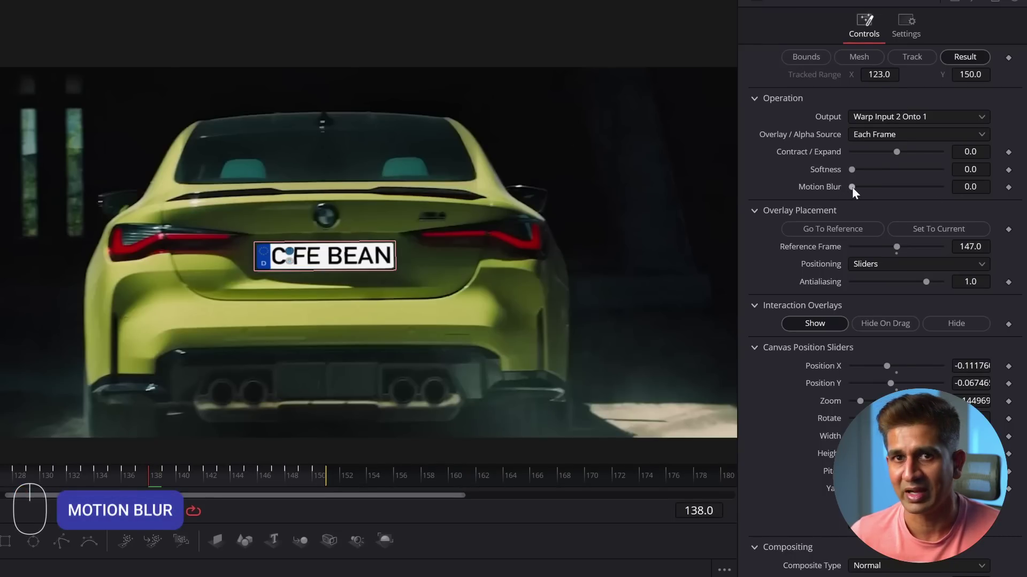
mouse_move(852, 185)
mouse_down()
mouse_move(880, 188)
mouse_move(852, 185)
mouse_move(862, 185)
mouse_move(852, 194)
mouse_up()
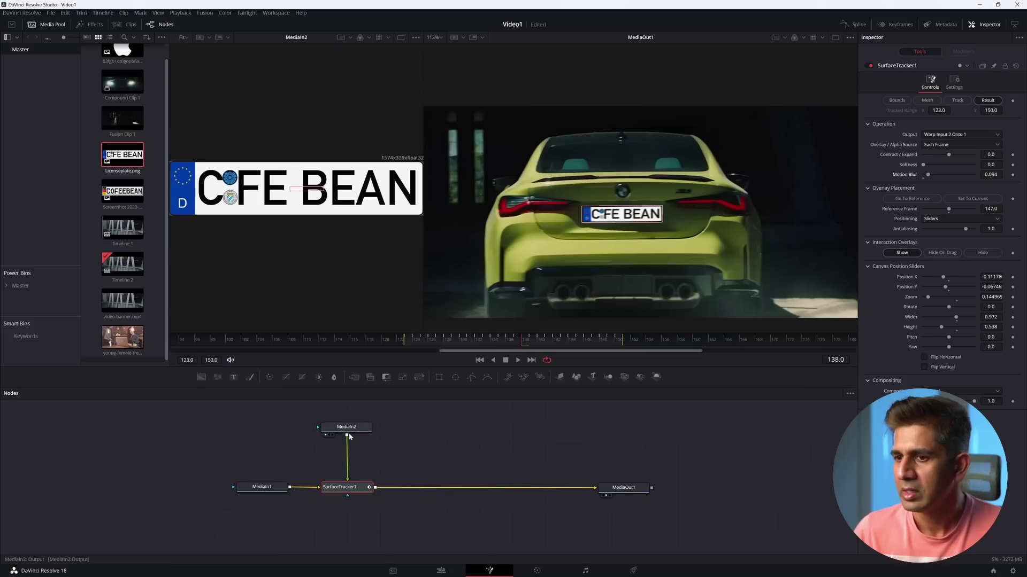
drag(352, 432, 354, 419)
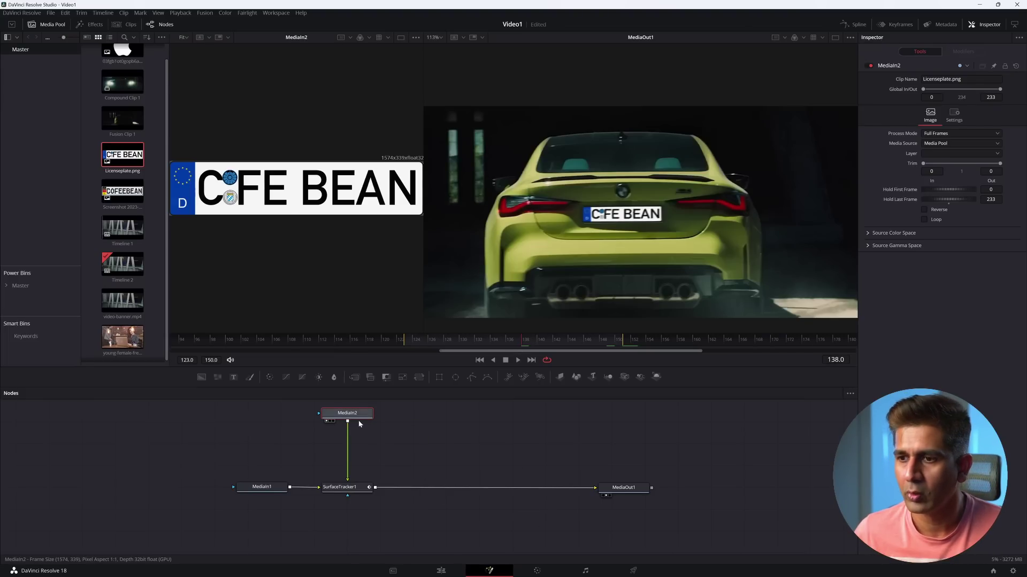
- Add a Lens Blur node between MediaIn2 and SurfaceTracker1
key(shift+space)
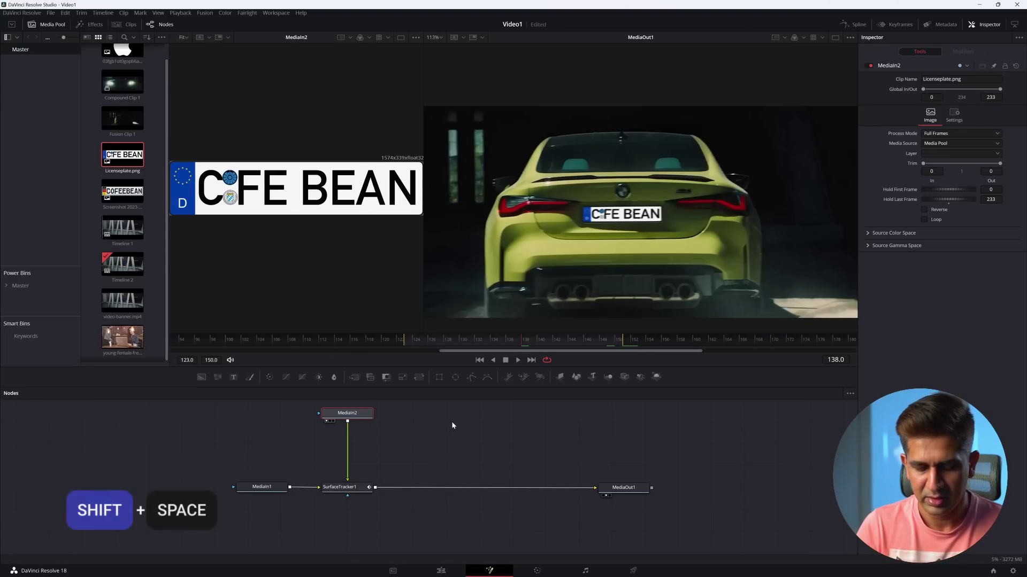
text(surfa)
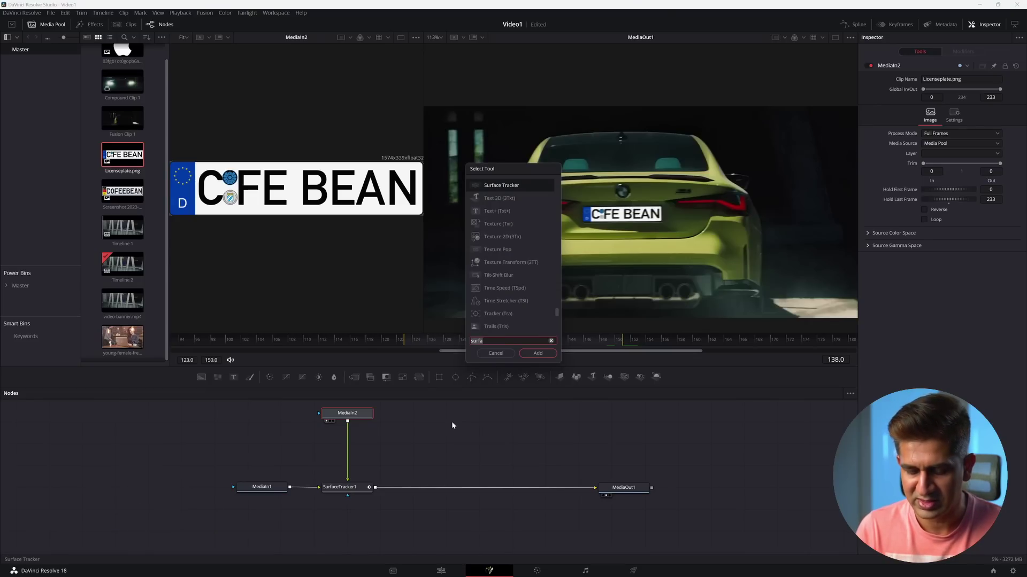
key(BackSpace)
key(BackSpace)
key(BackSpace)
key(BackSpace)
key(BackSpace)
text(lens blur)
key(Return)
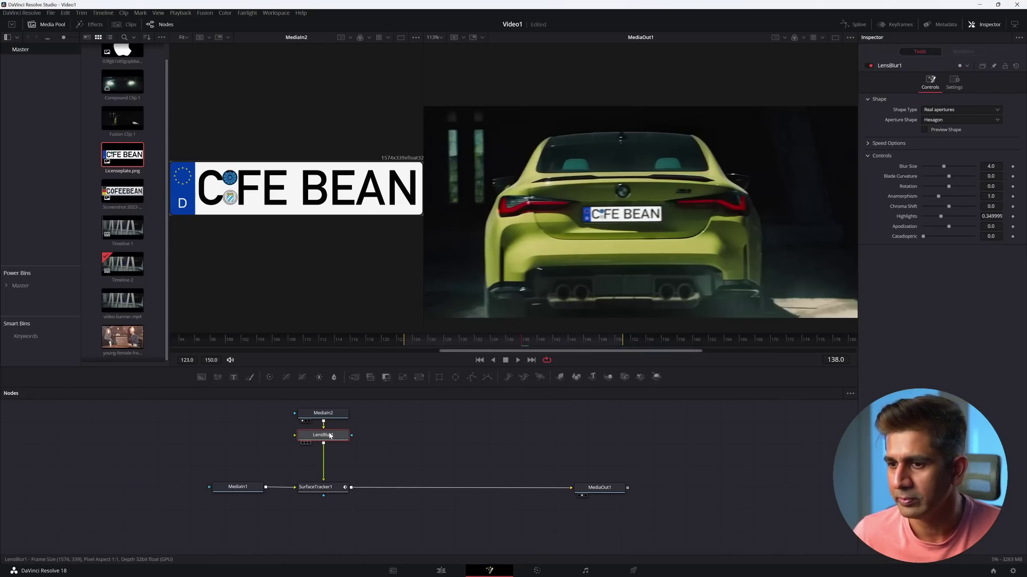
drag(327, 435, 330, 456)
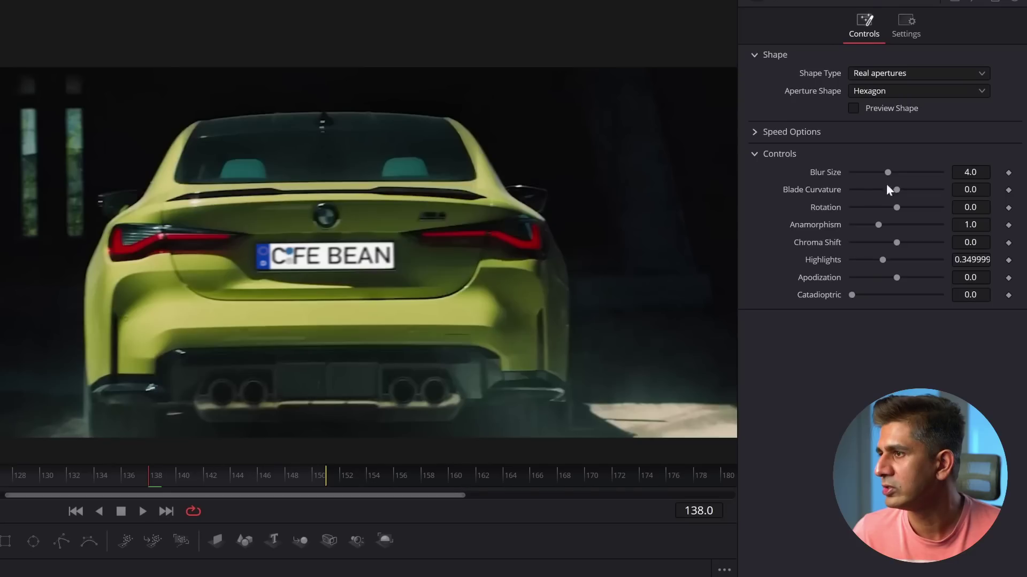
- Lower the LensBlur1 Blur Size to 3.46 and review the softened plate around frame 140
mouse_move(890, 172)
mouse_down()
mouse_move(875, 172)
mouse_move(888, 173)
mouse_up()
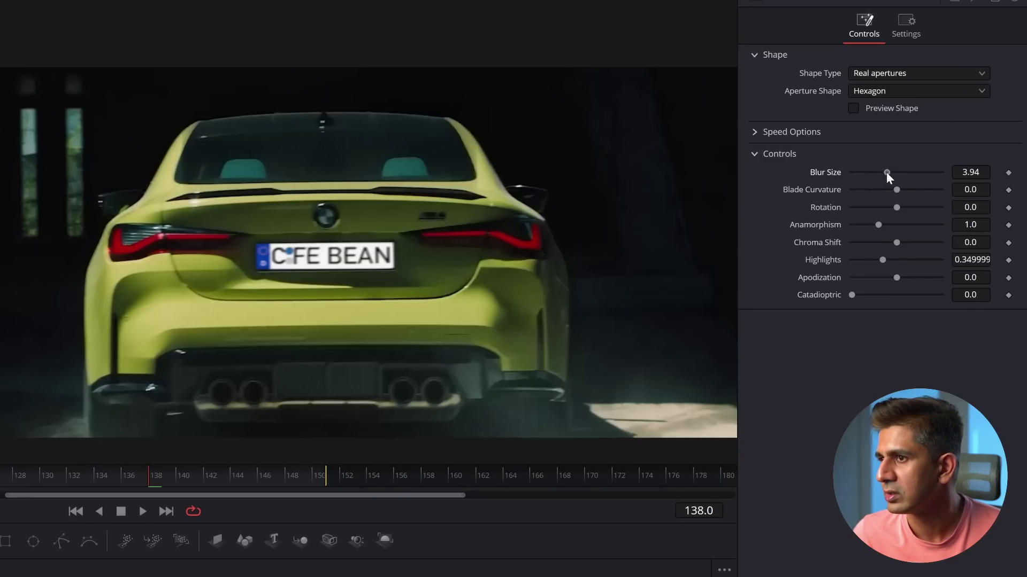
drag(887, 172, 881, 172)
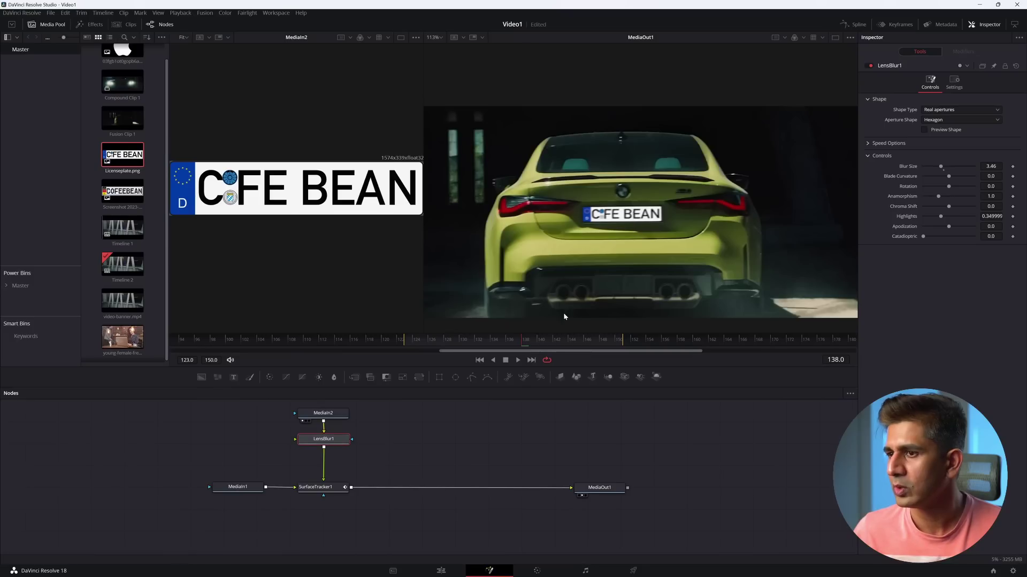
click(167, 485)
drag(532, 345, 460, 342)
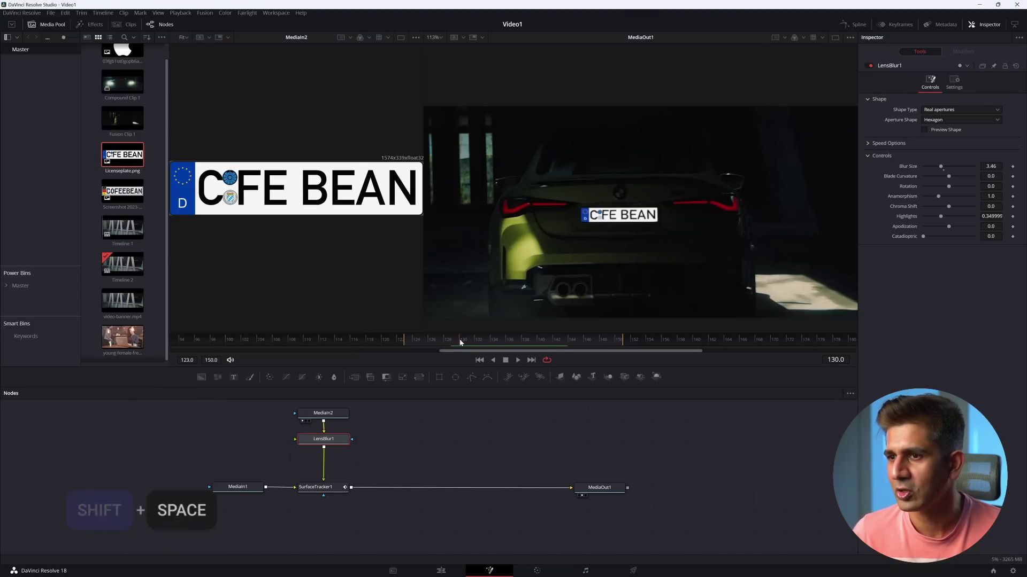
- Insert a Color Corrector node after LensBlur1
key(shift+space)
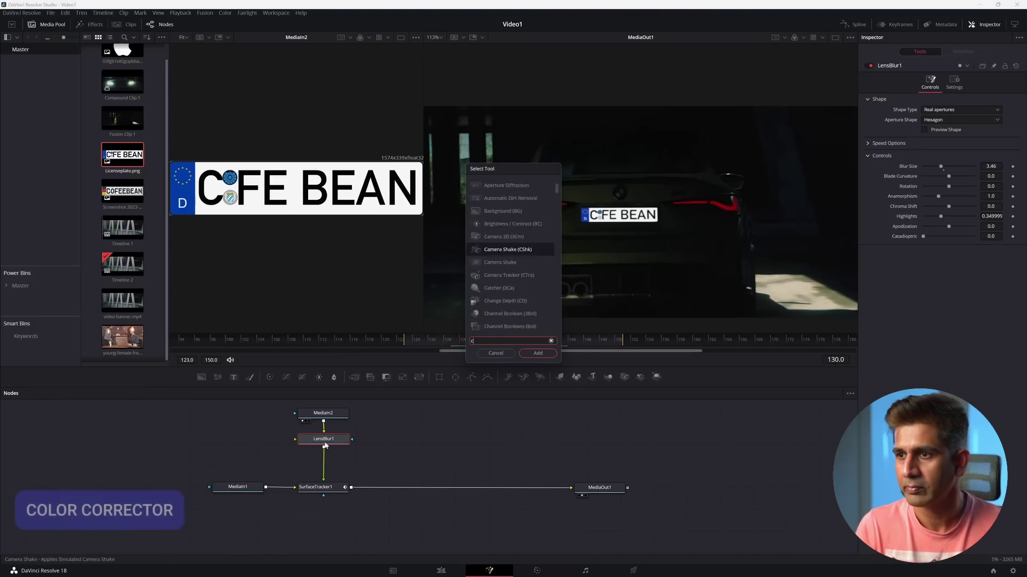
text(col)
key(Down)
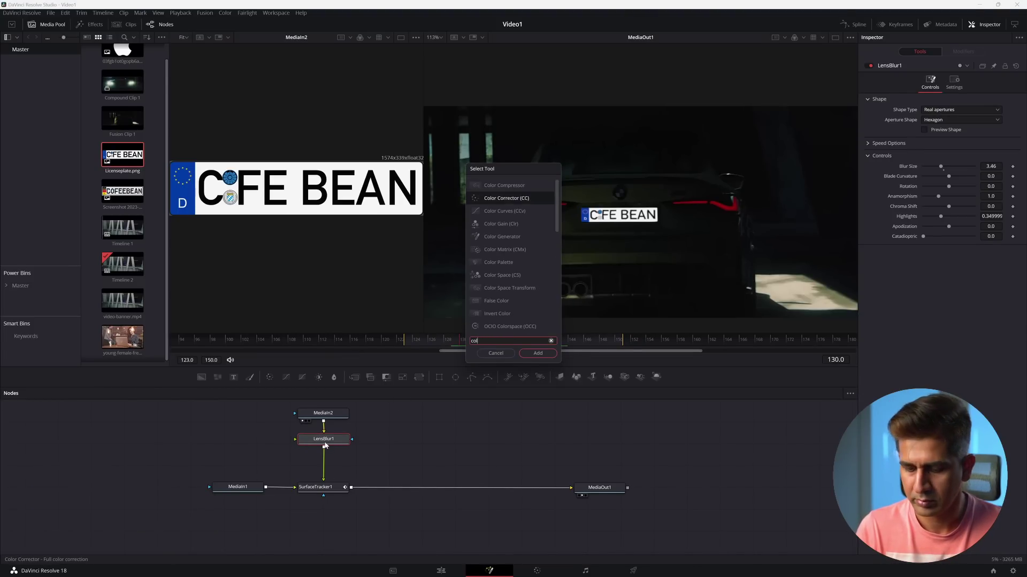
key(Return)
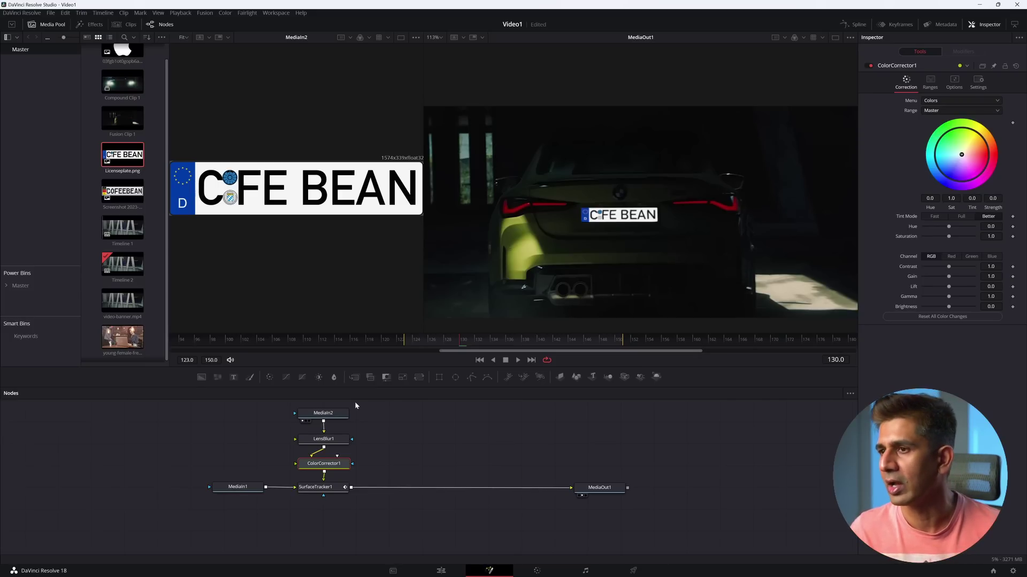
- Keyframe Gain at frame 132 and lower it to 0.22 to darken the plate
click(444, 341)
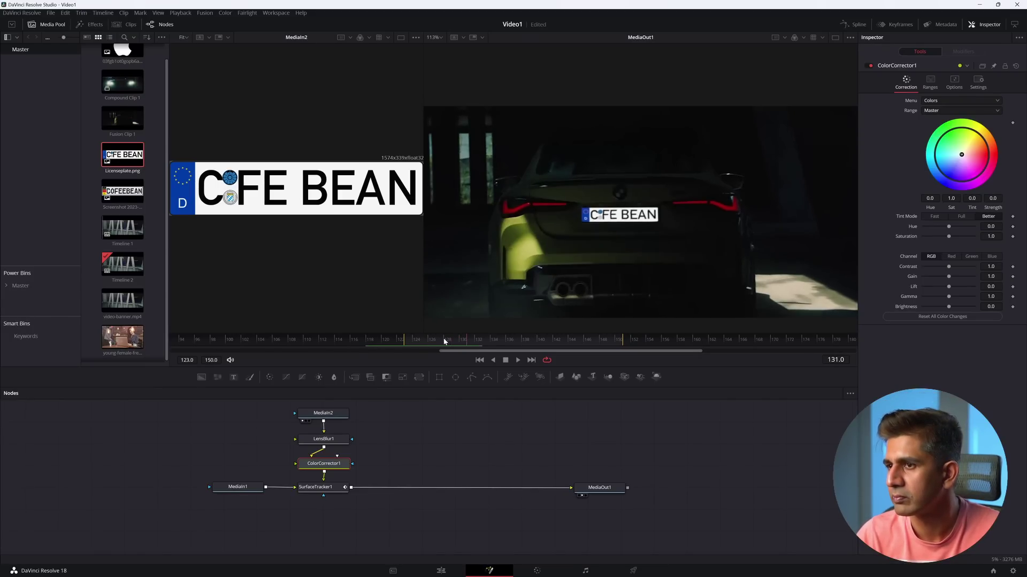
key(Right)
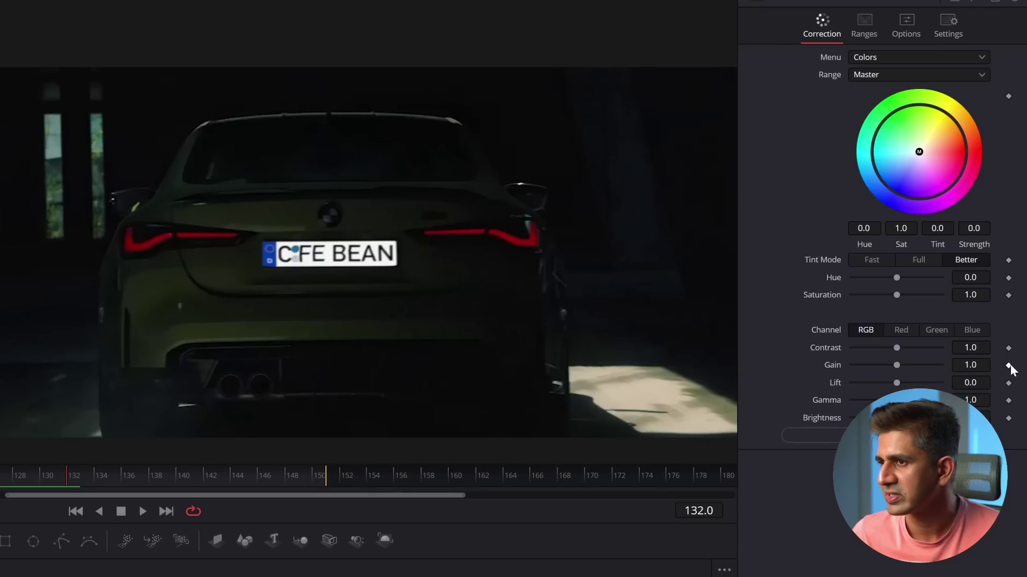
click(1008, 366)
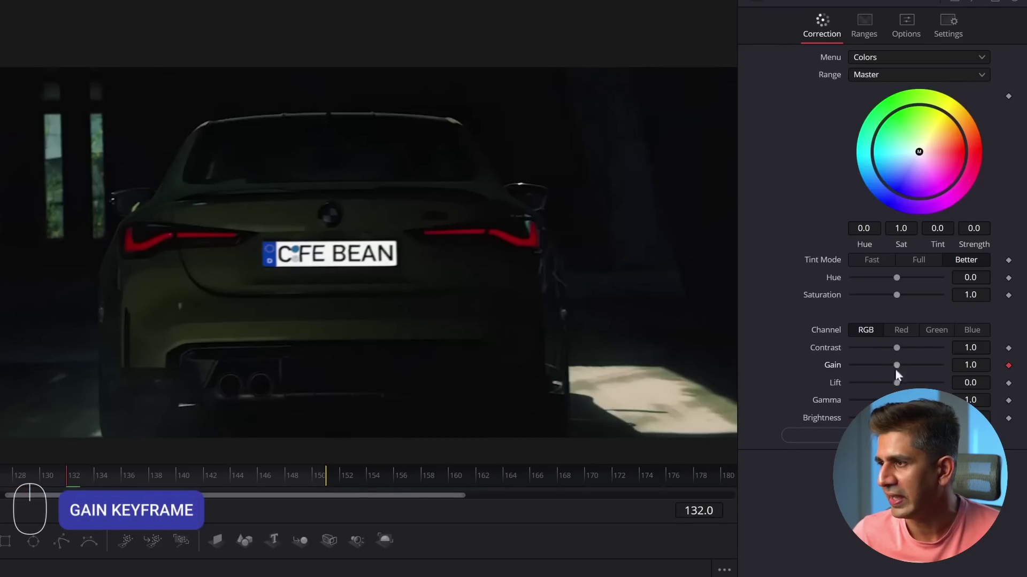
drag(897, 365, 862, 362)
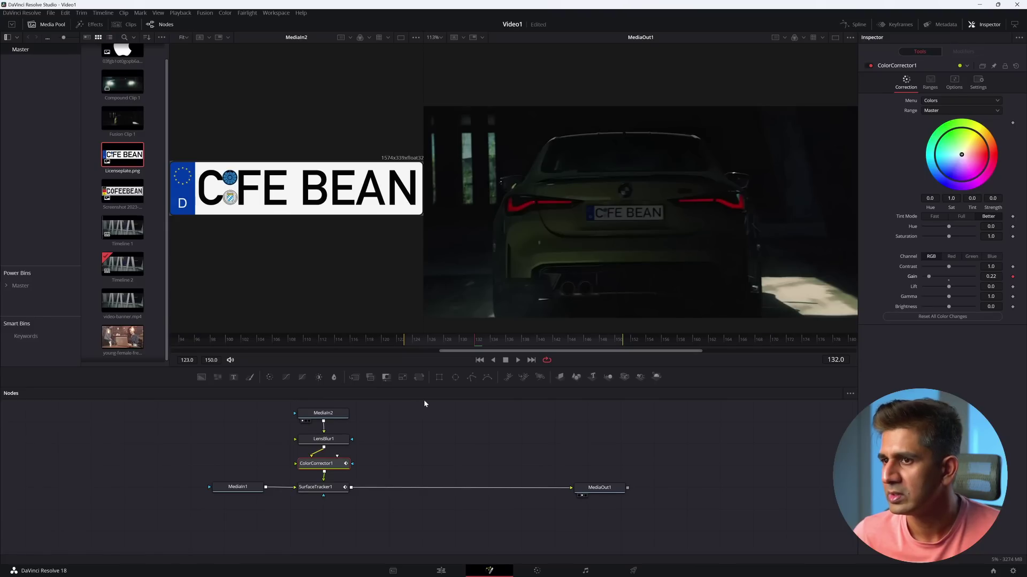
- Show the original car footage (MediaIn1) in the left viewer and lower the plate's gain slightly
click(240, 488)
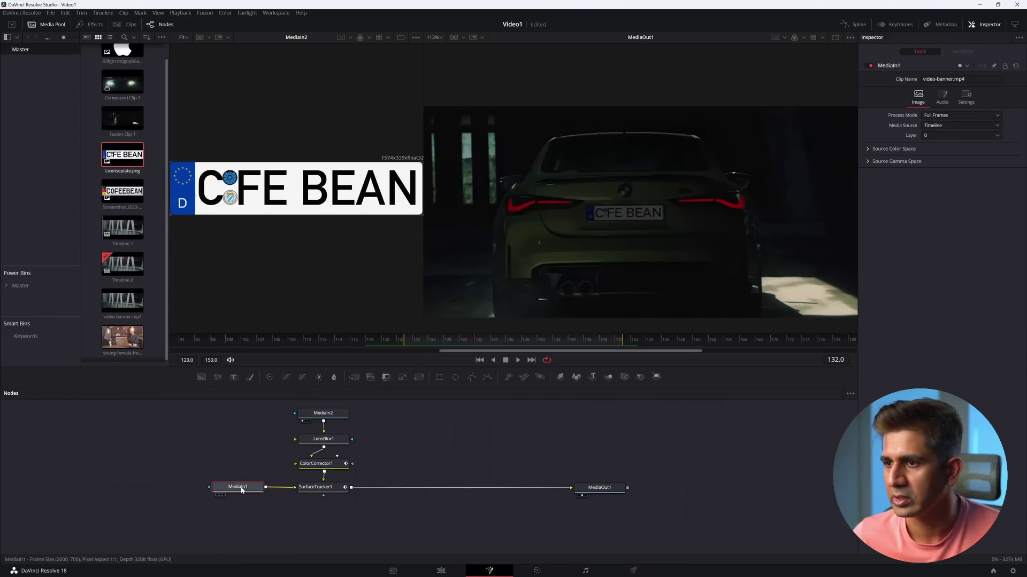
key(1)
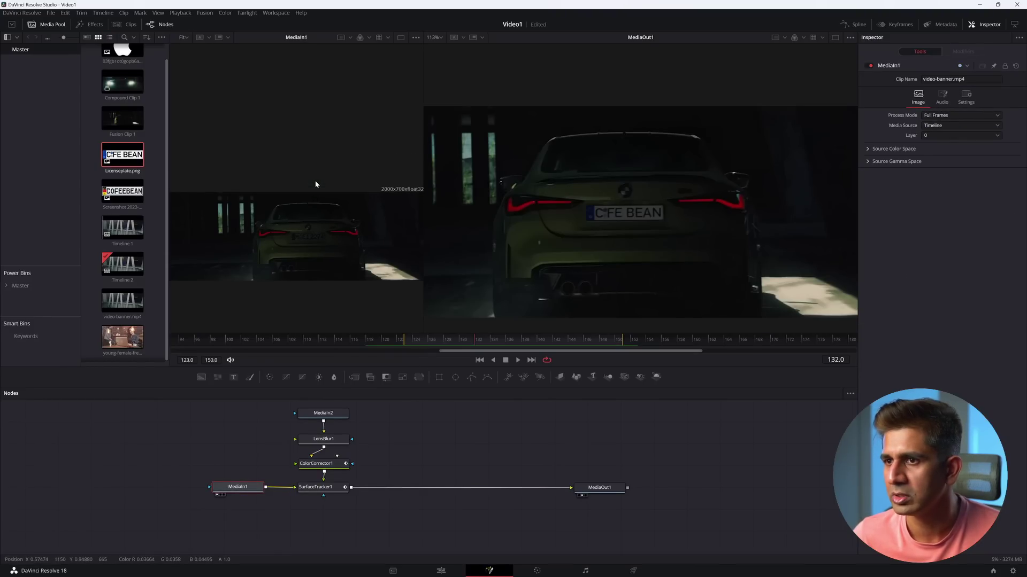
scroll(316, 187, down, 2)
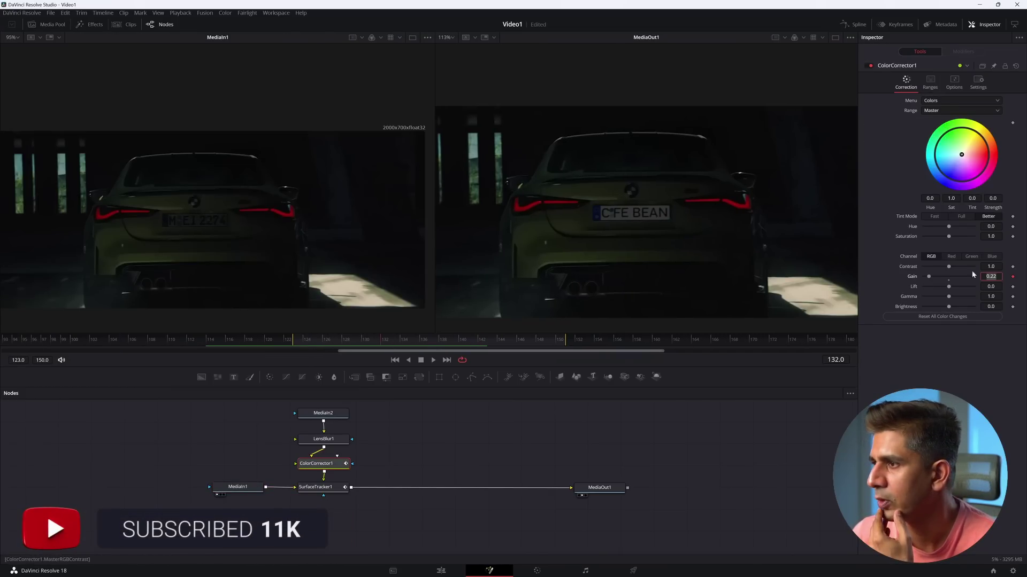
drag(929, 279, 927, 279)
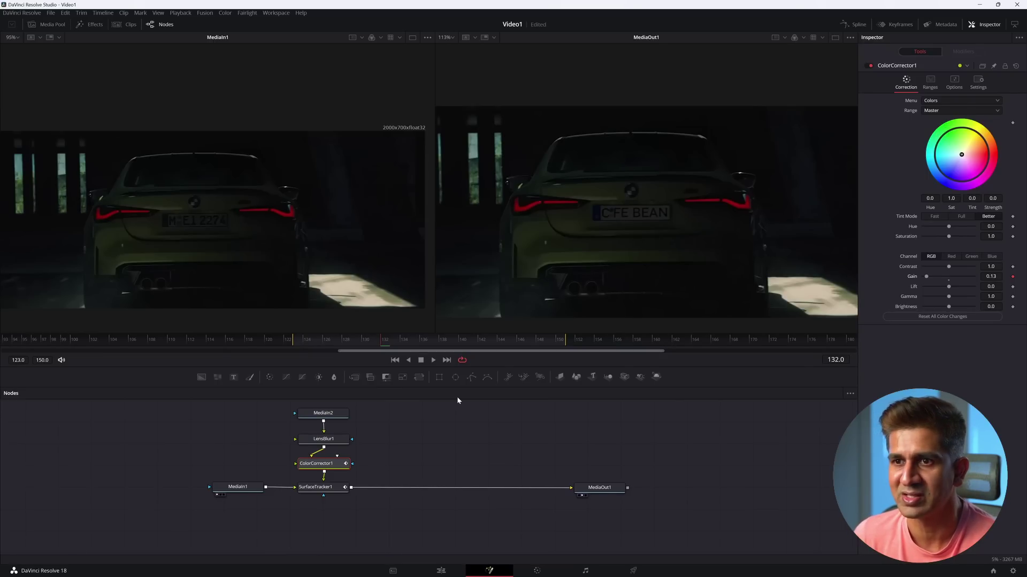
- Set Gain keyframes at frames 137, 138 and 143, brightening slightly at 138
key(Right)
key(Right)
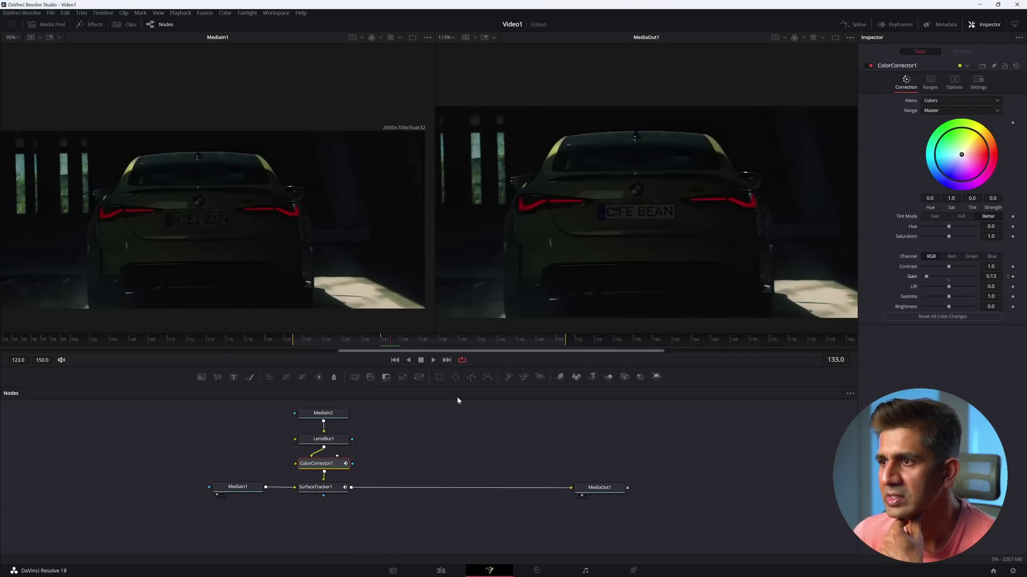
key(Right)
key(Right)
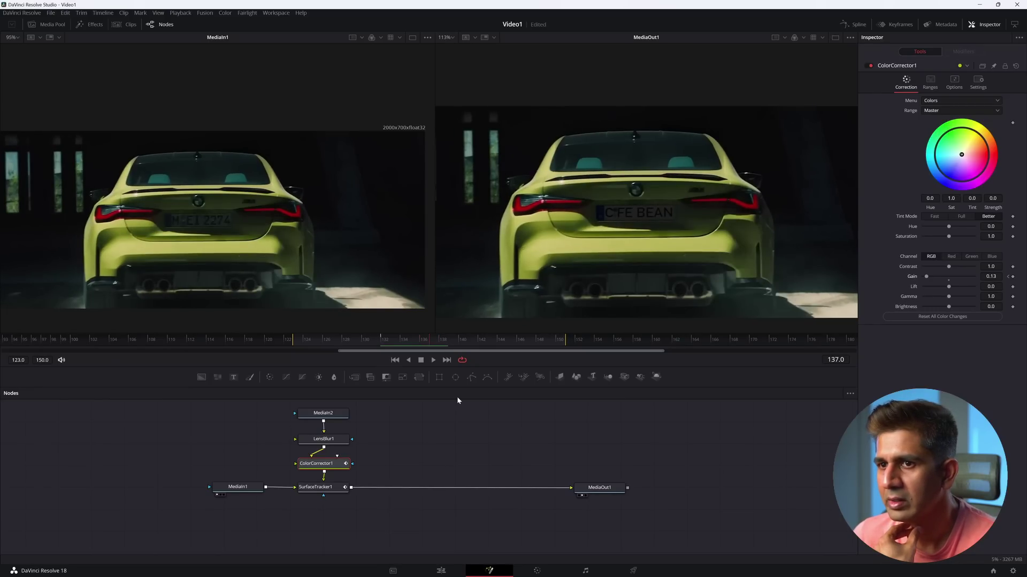
key(Right)
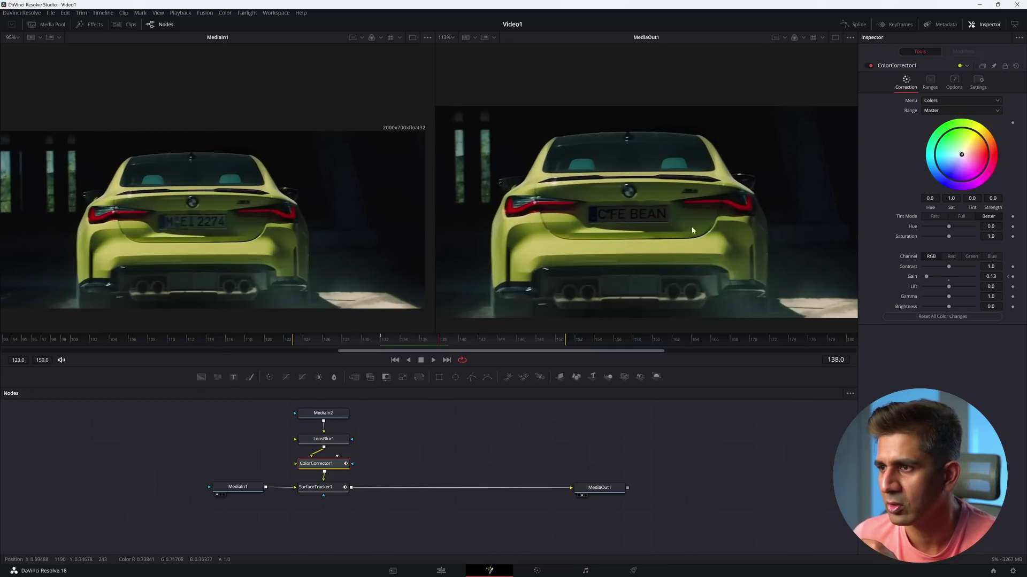
key(Left)
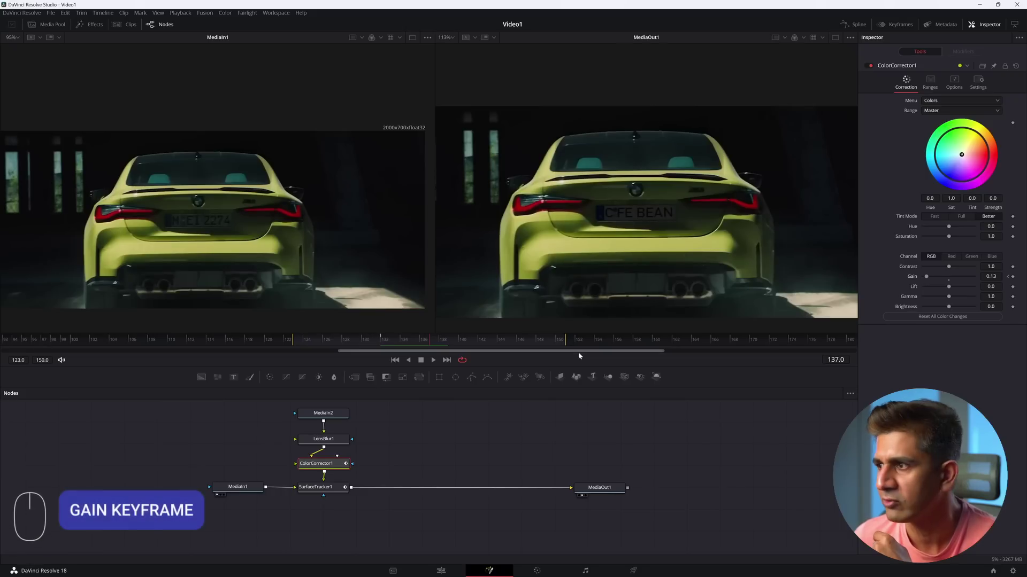
click(1013, 277)
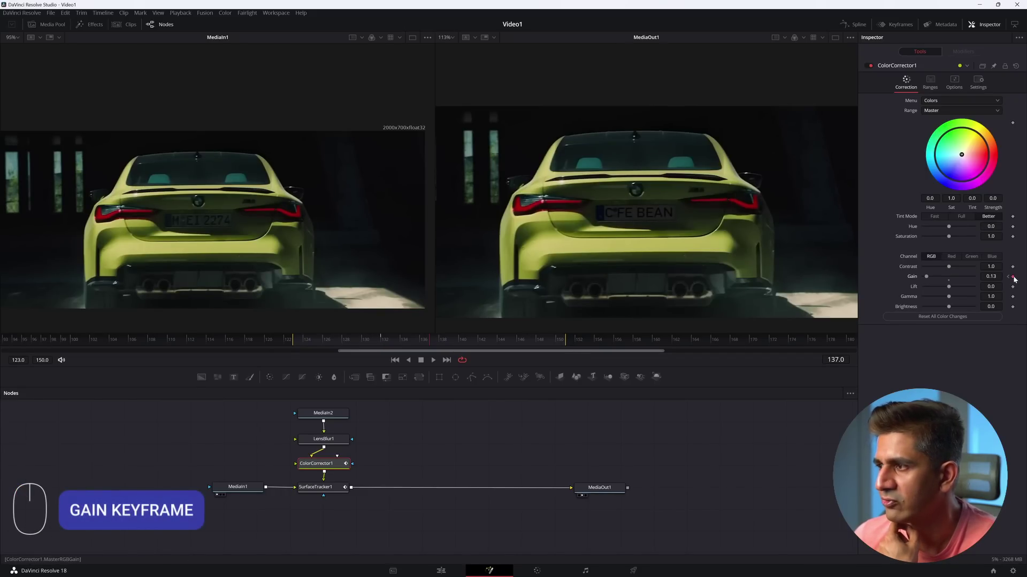
key(Right)
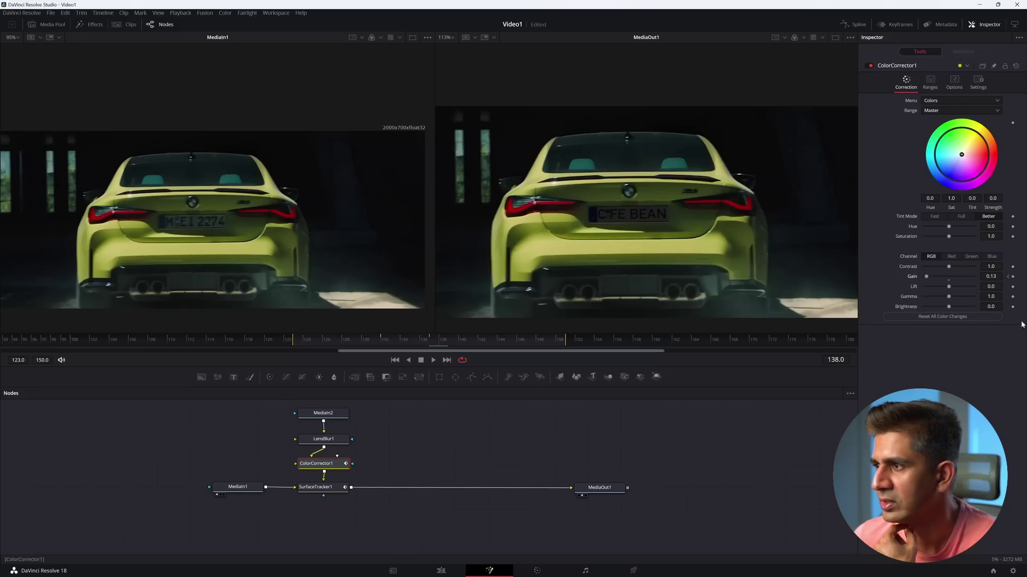
click(1012, 277)
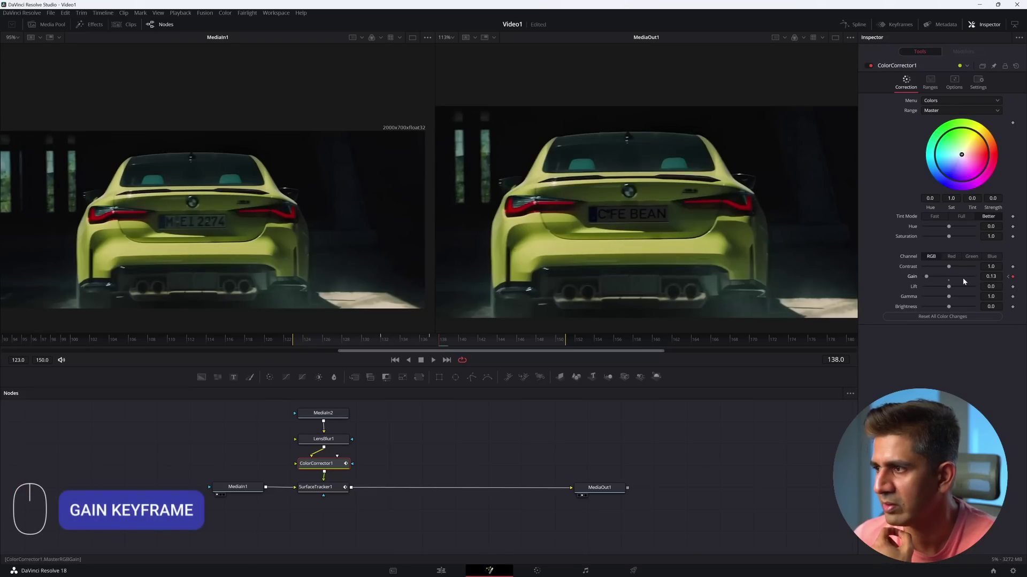
drag(926, 277, 928, 279)
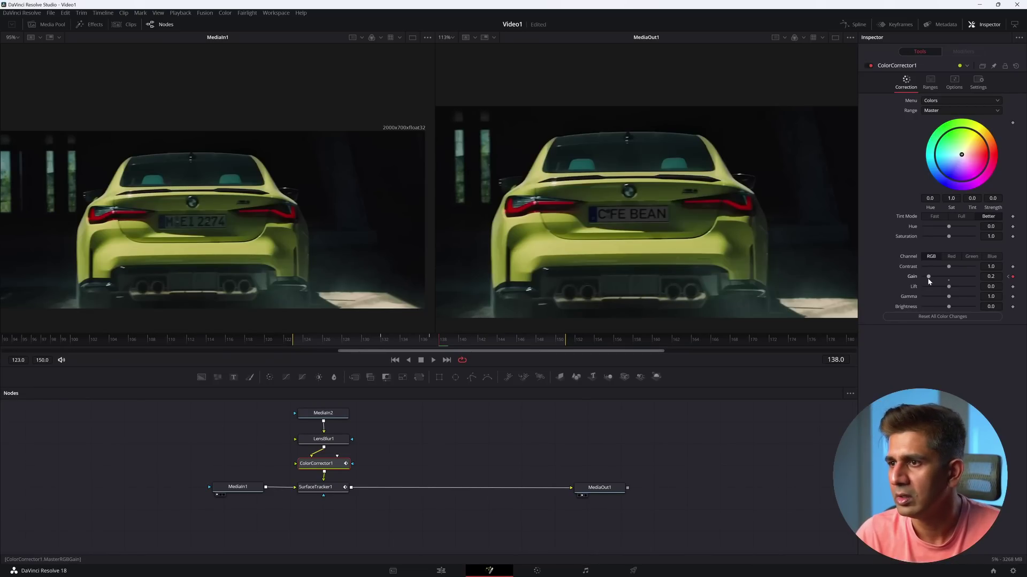
key(Right)
key(Right)
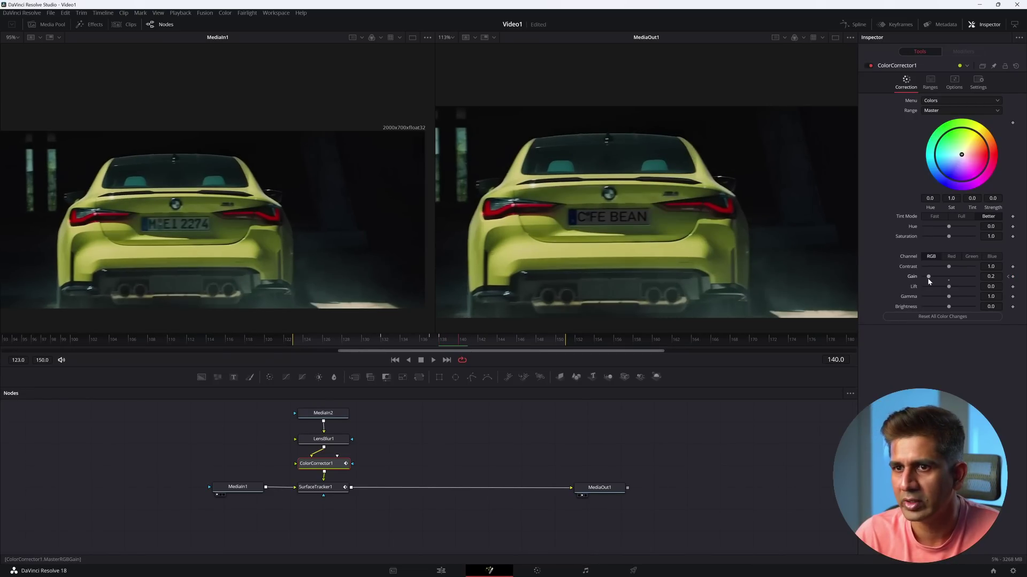
key(Right)
key(Right)
key(Right)
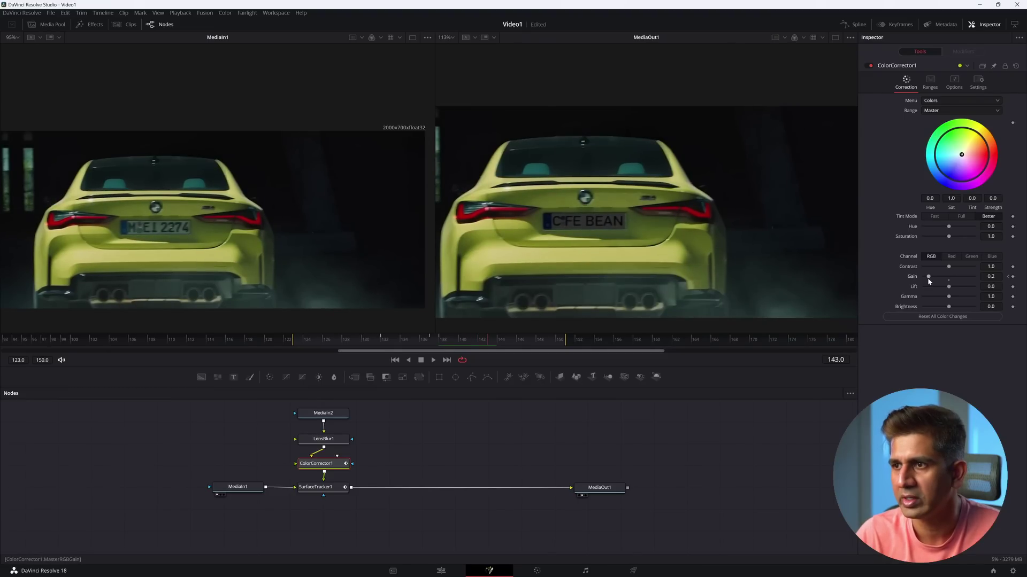
click(1013, 276)
- Raise Gain to 0.33 at frame 143 and pull the colour wheel down-left for a slight tint
drag(929, 277, 931, 278)
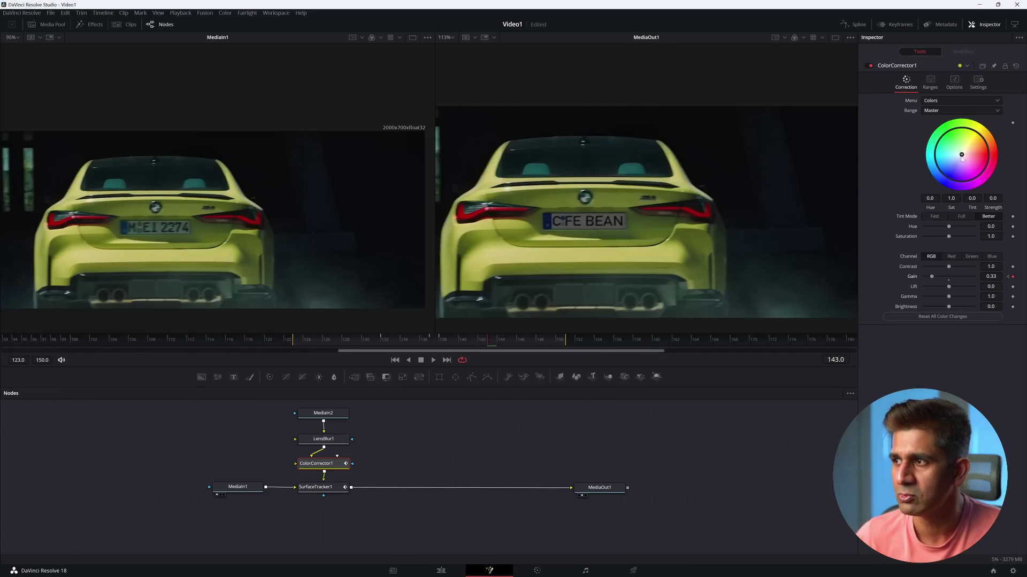
mouse_move(962, 155)
mouse_down()
mouse_move(947, 176)
mouse_move(956, 164)
mouse_up()
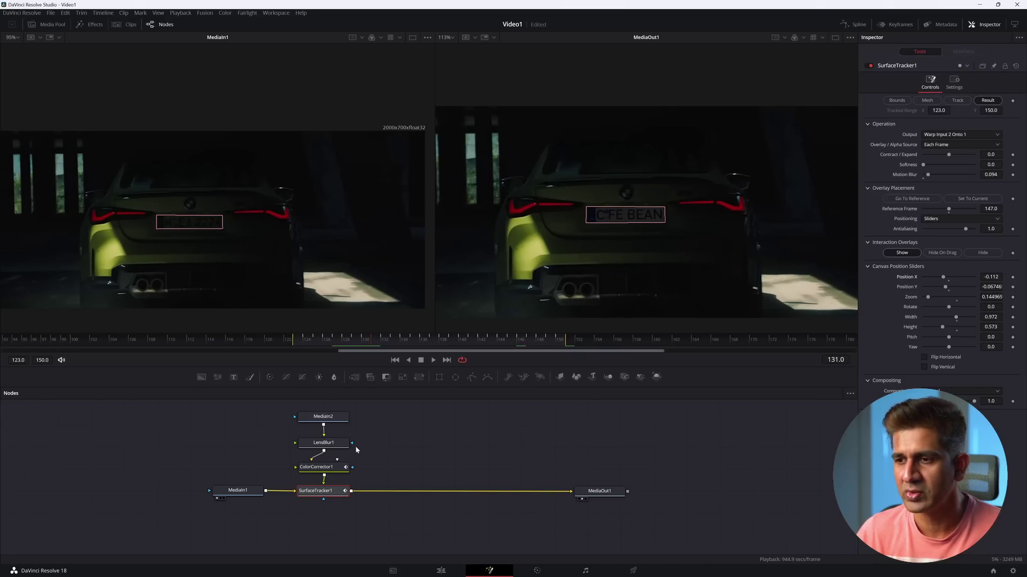
- Play back the composite, then keyframe ColorCorrector1's Gain at frame 123 down to 0.09
key(space)
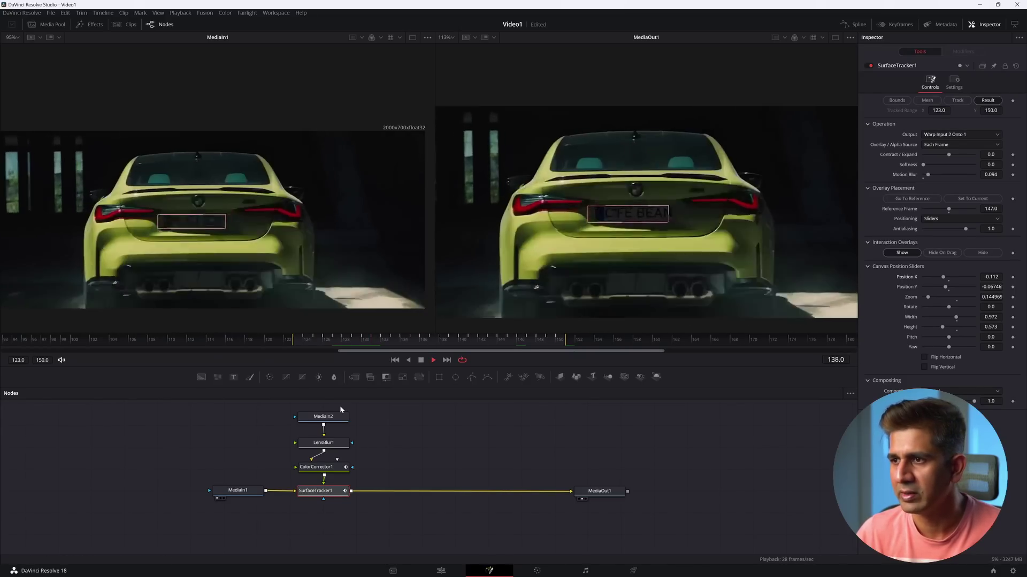
click(311, 418)
key(space)
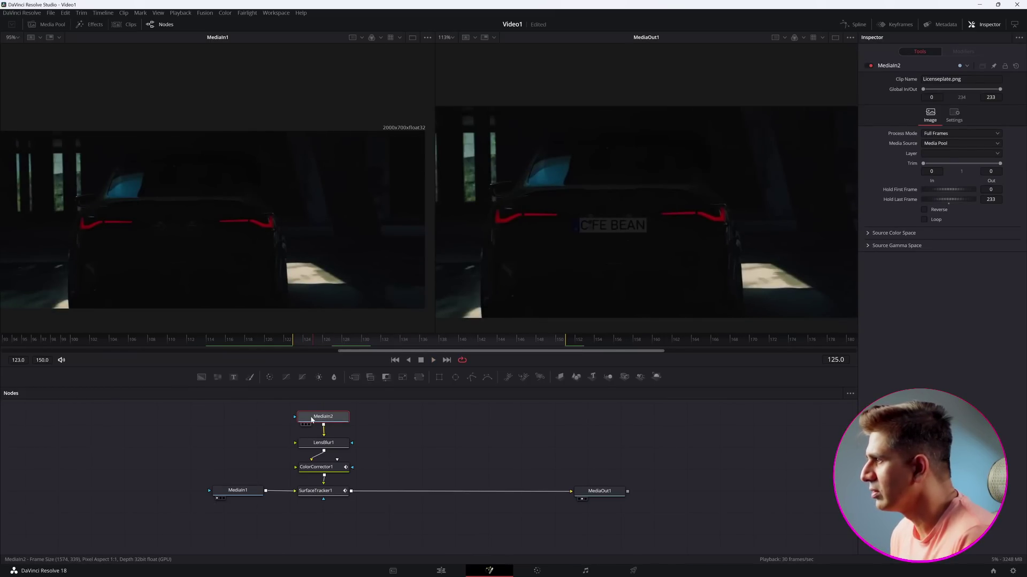
click(316, 467)
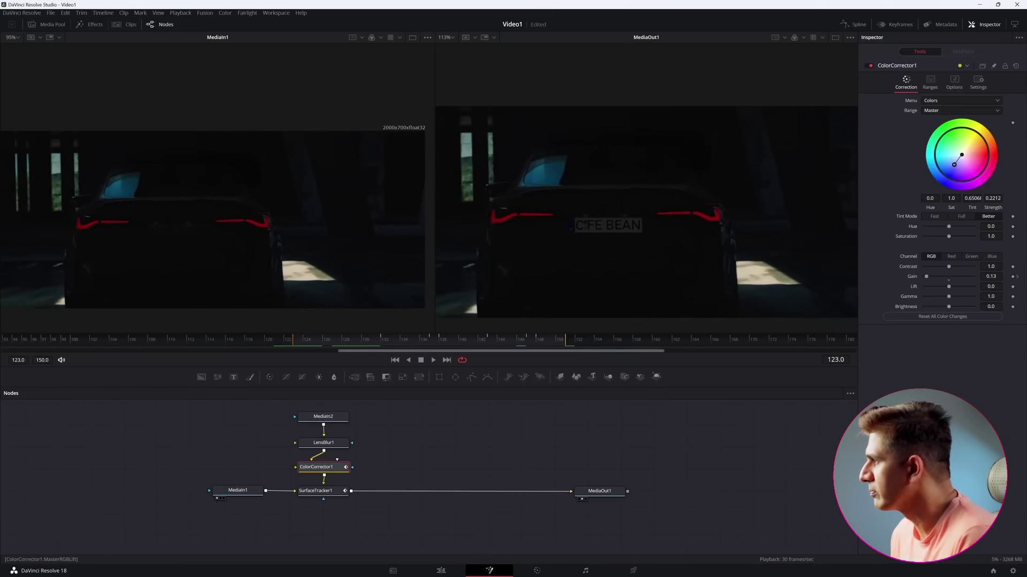
click(1013, 277)
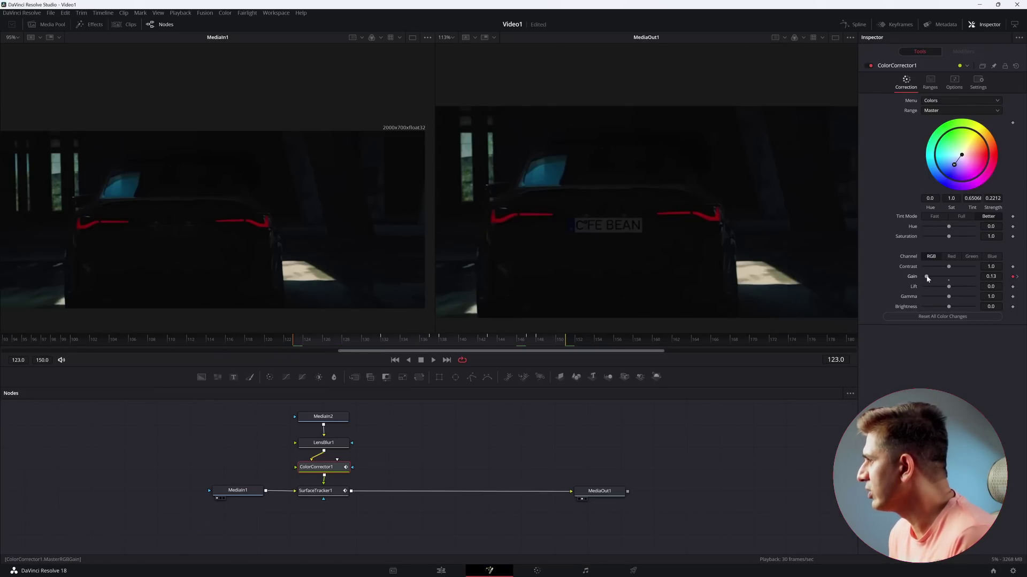
drag(928, 277, 925, 277)
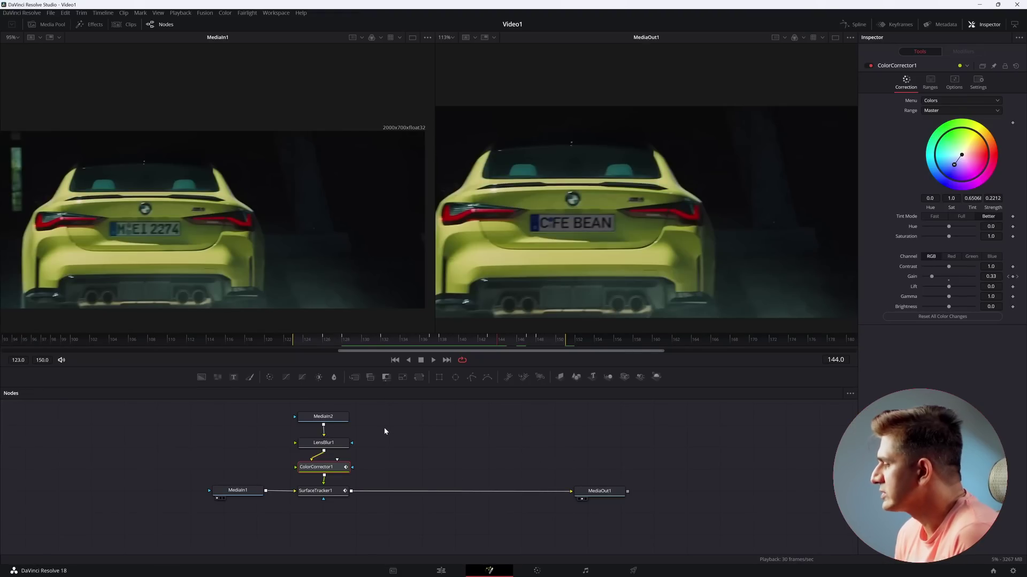
- Review the car shots full-screen from the Edit page, then exit the full-screen preview
click(441, 571)
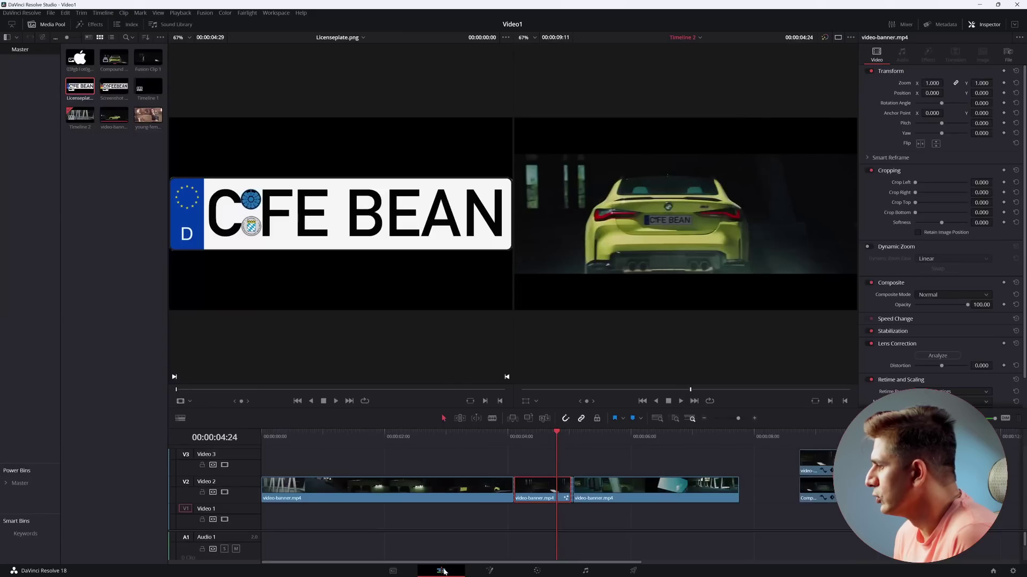
click(514, 434)
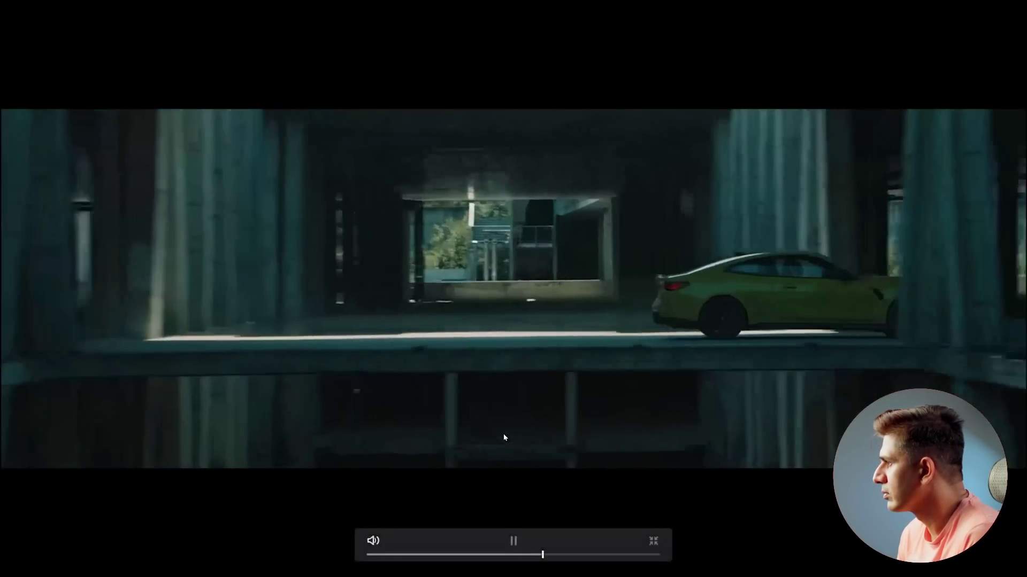
key(space)
drag(545, 554, 493, 554)
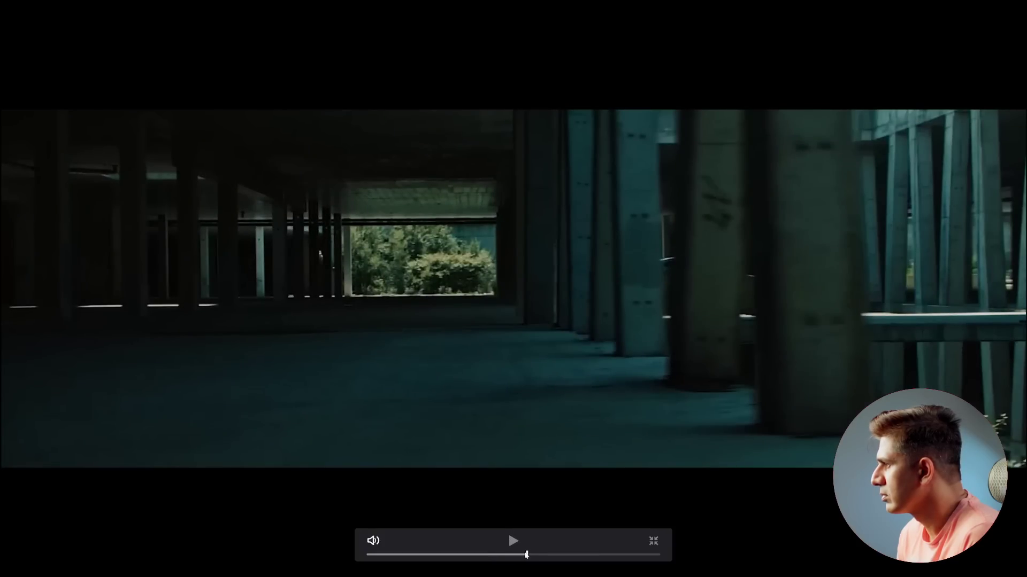
key(Escape)
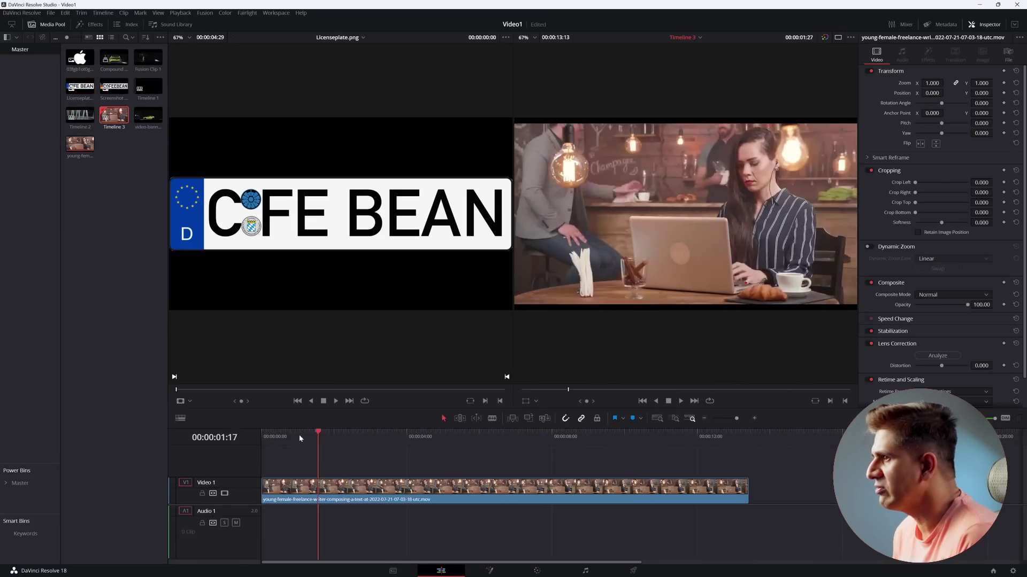
- Scrub the playhead later through the café laptop clip on Timeline 3
drag(363, 443, 706, 434)
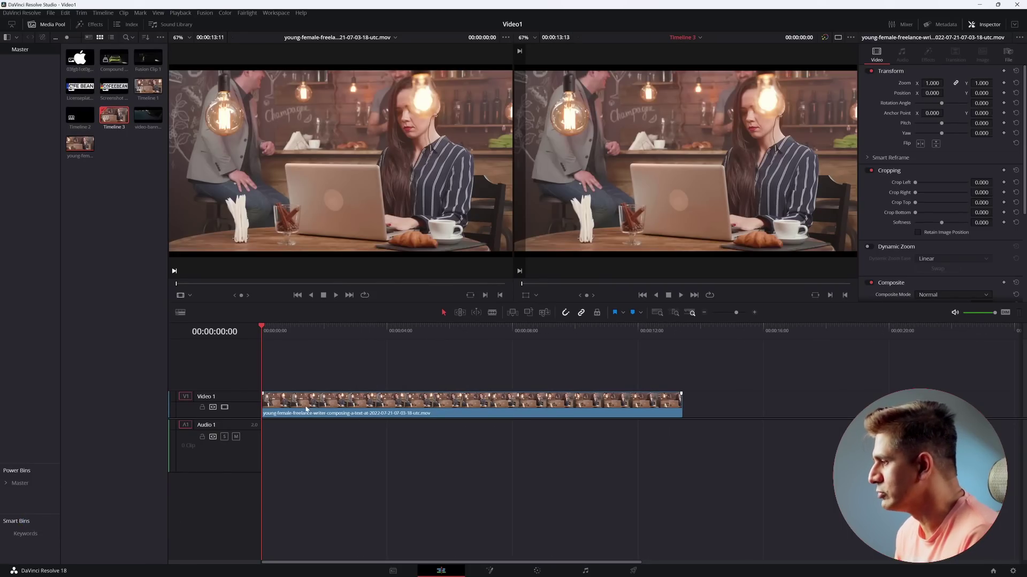
- On the Color page, add a Circle window and shrink it to fit around the laptop sticker
click(537, 571)
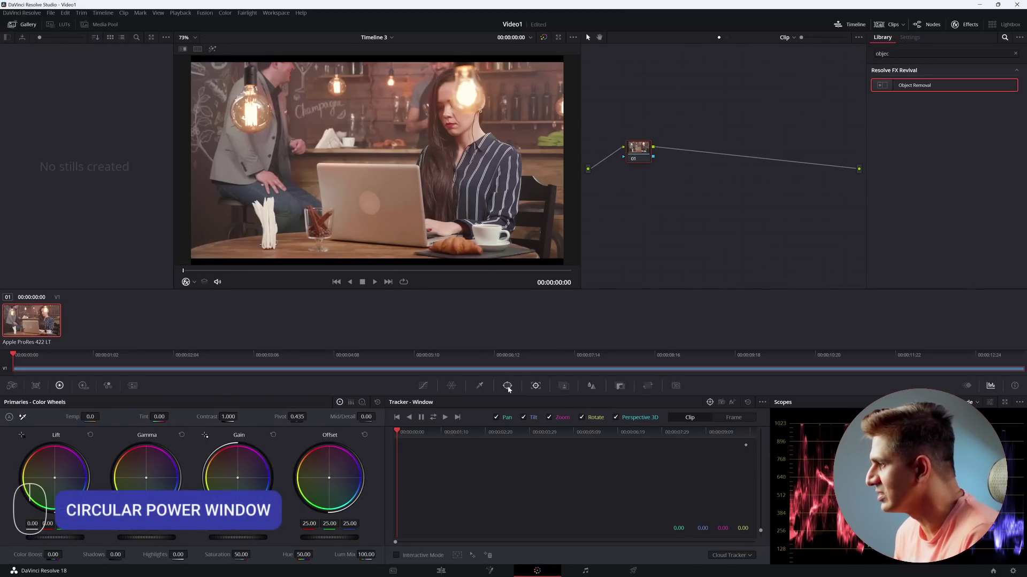
click(509, 388)
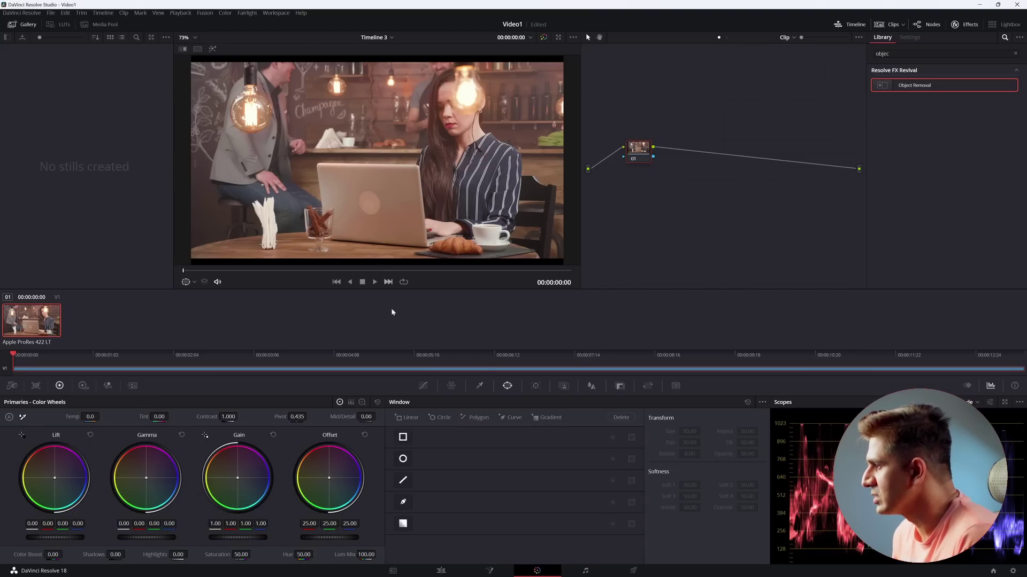
click(403, 460)
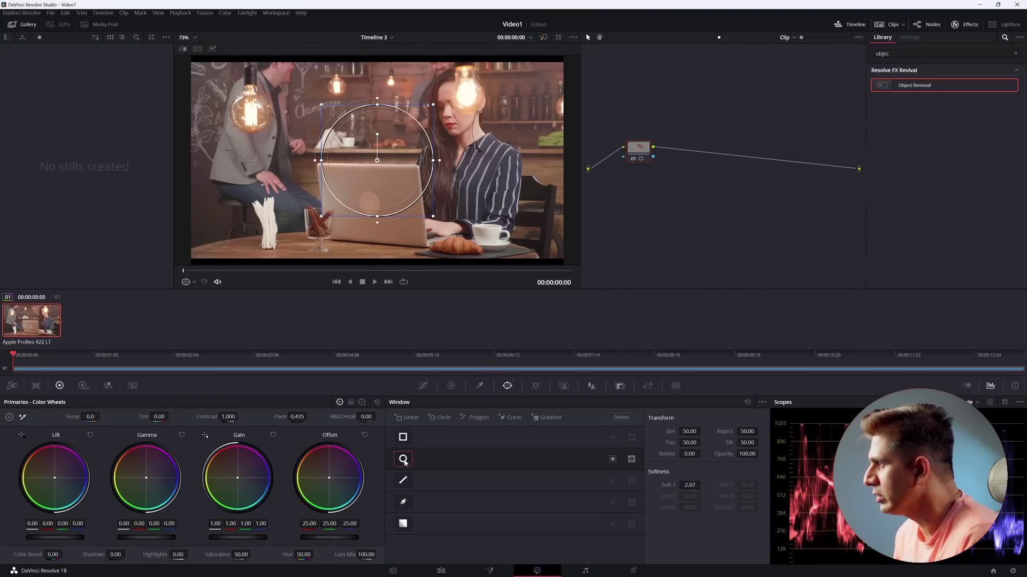
drag(184, 272, 567, 274)
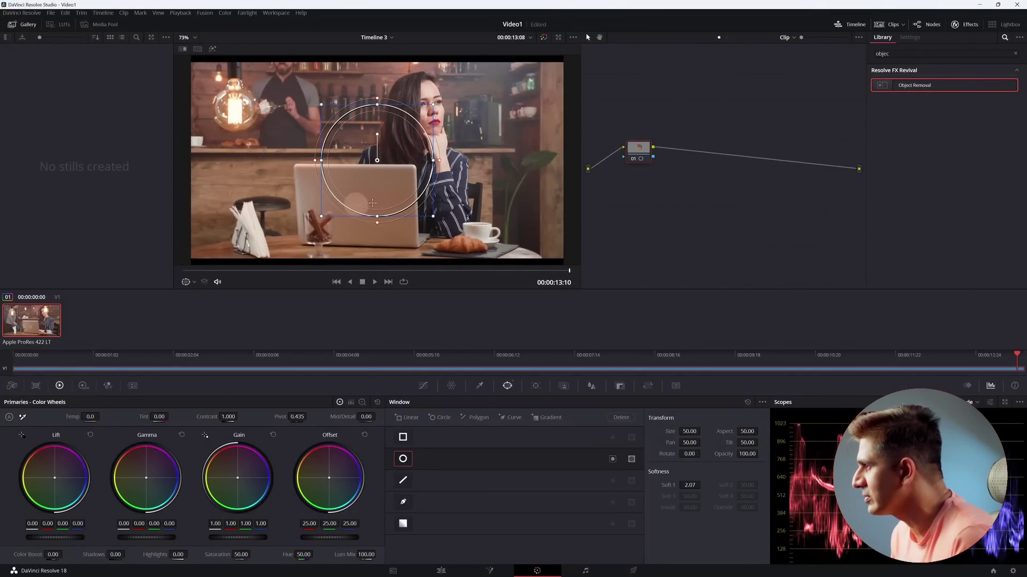
drag(376, 98, 377, 137)
drag(320, 154, 356, 190)
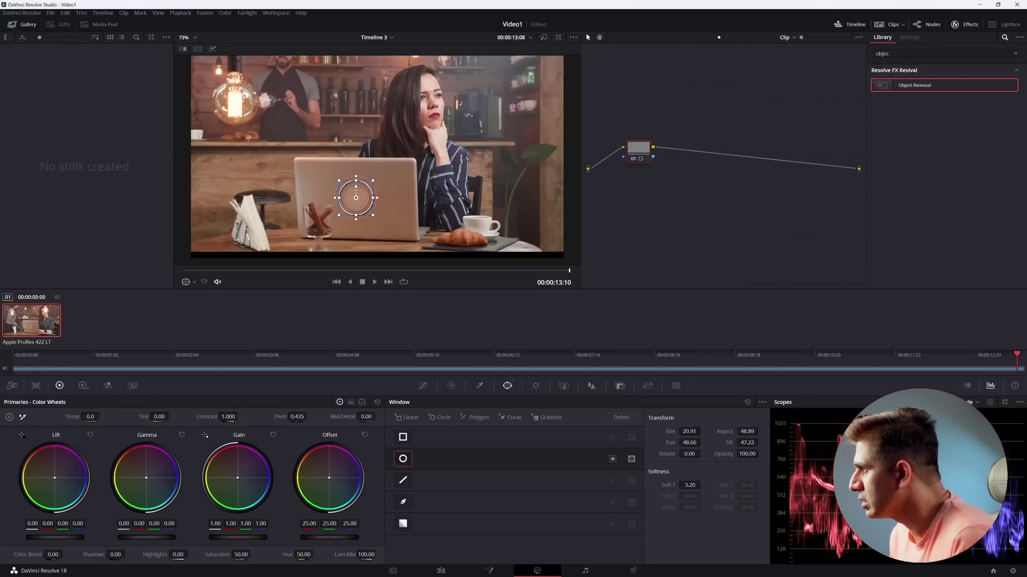
- Track the circle window forward and backward through the whole clip
mouse_move(567, 270)
mouse_down()
mouse_move(489, 278)
mouse_move(556, 268)
mouse_up()
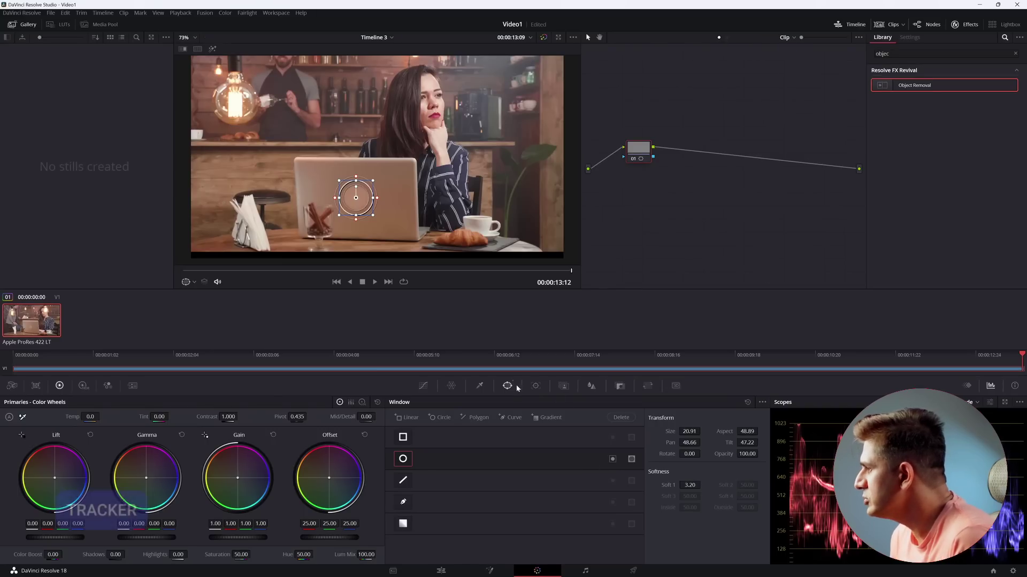
click(535, 385)
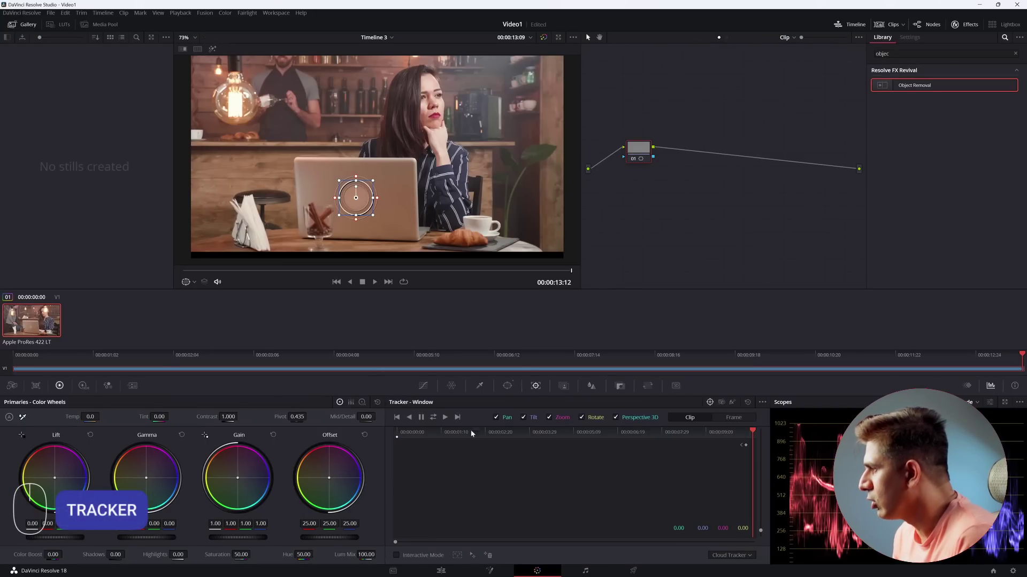
click(433, 418)
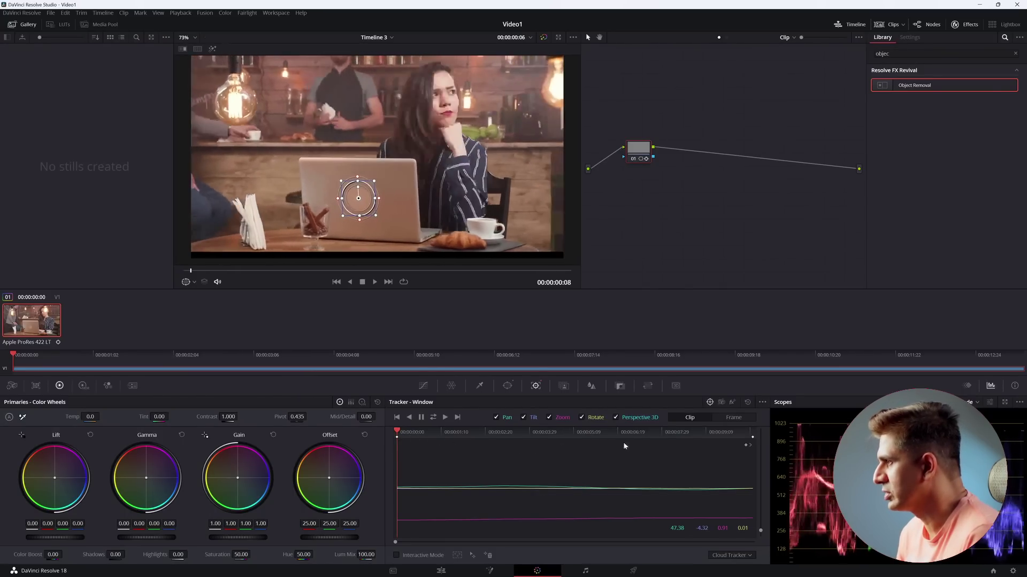
- Search the Effects library for Object Removal
click(965, 26)
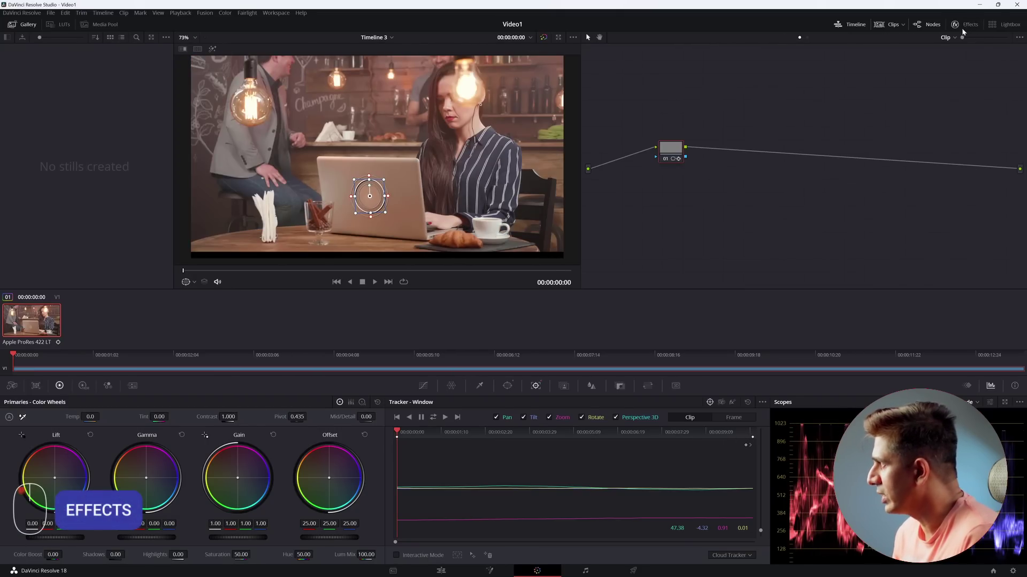
click(965, 27)
click(947, 53)
key(BackSpace)
key(BackSpace)
key(BackSpace)
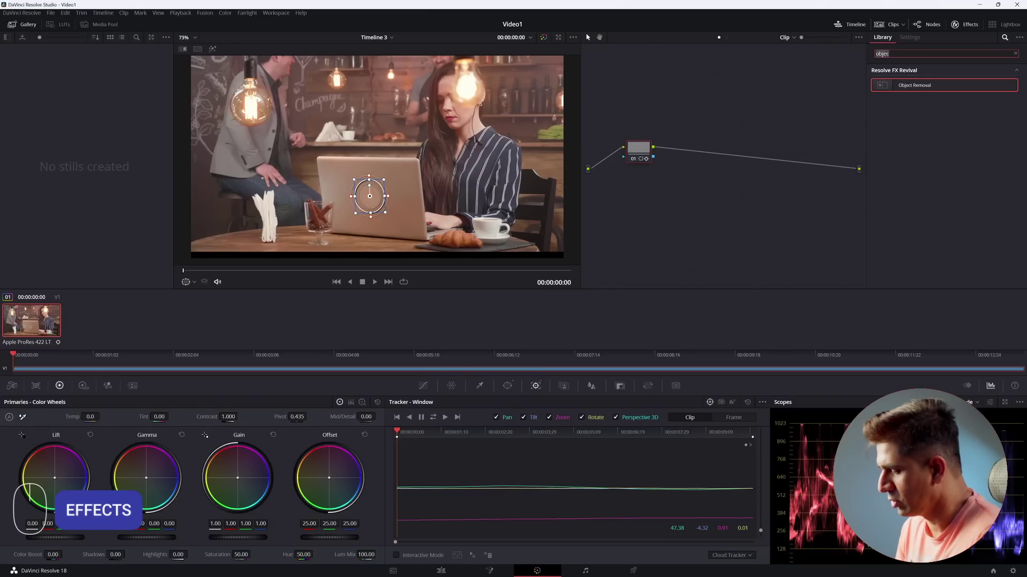
text(ject removal)
click(779, 222)
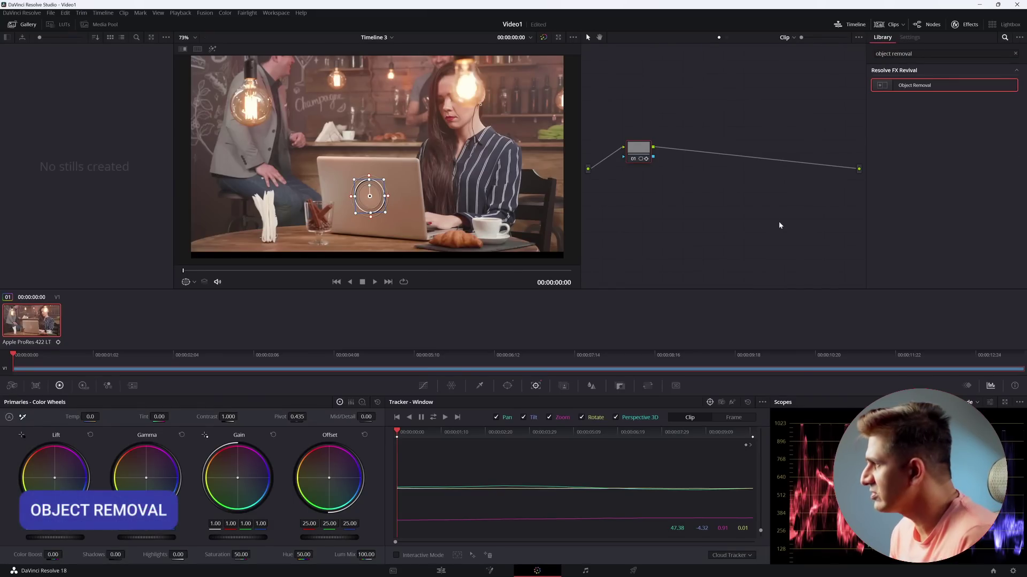
- Add serial node 02 with Object Removal, keyed by node 01's tracked mask
key(alt+s)
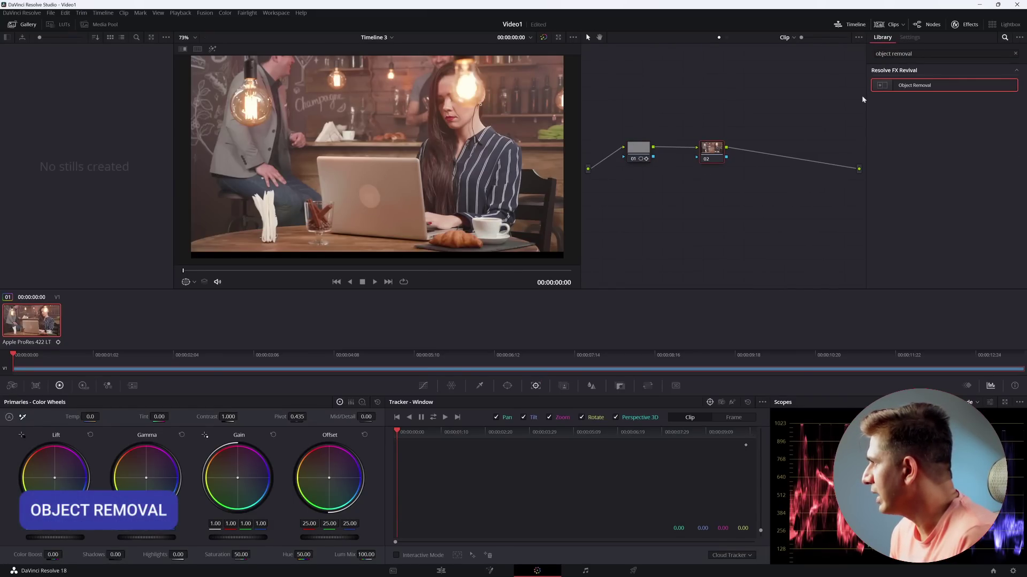
drag(915, 85, 717, 153)
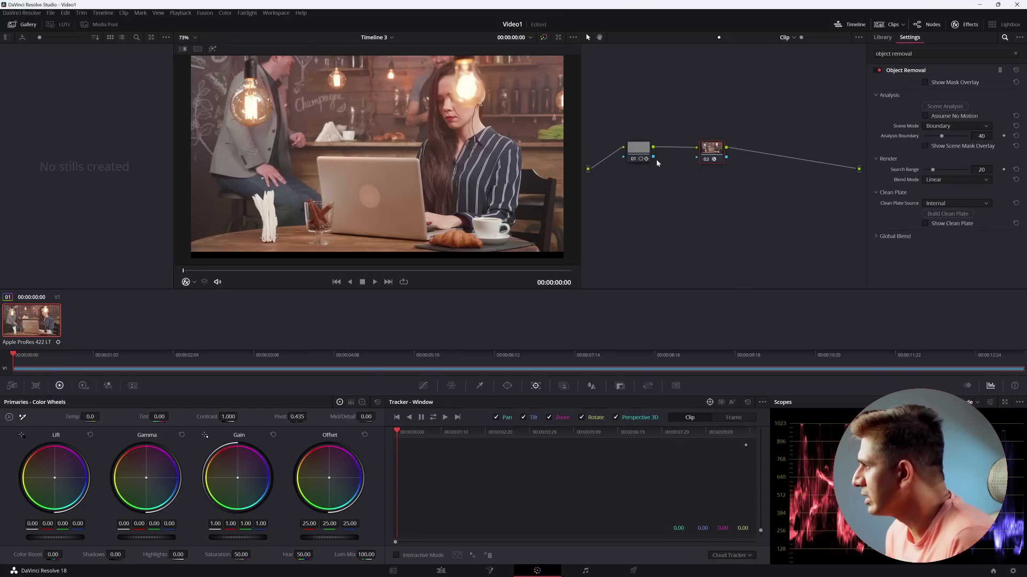
drag(654, 159, 695, 160)
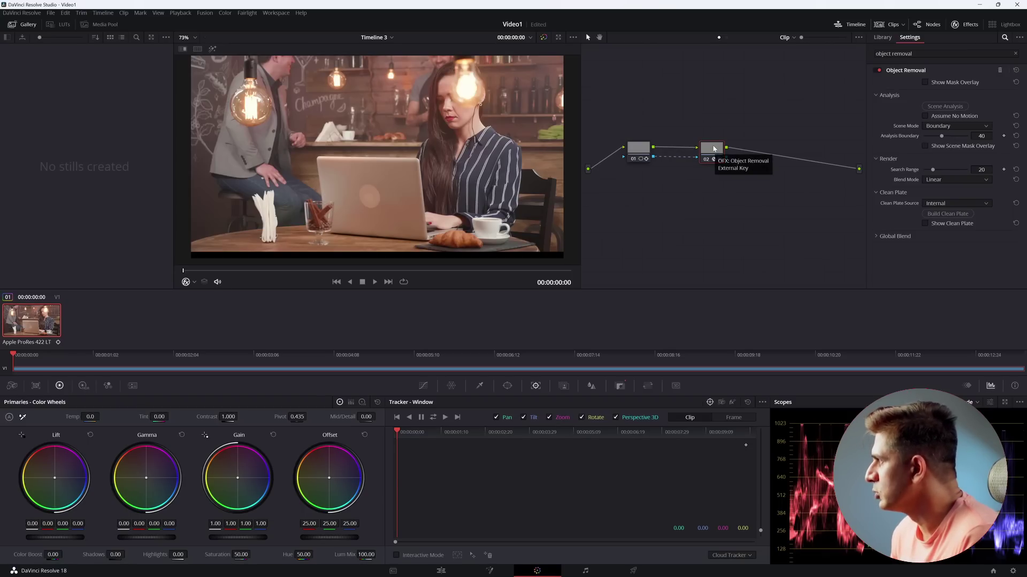
- Run Scene Analysis for Object Removal, check the analysed frames, then Build Clean Plate
click(945, 106)
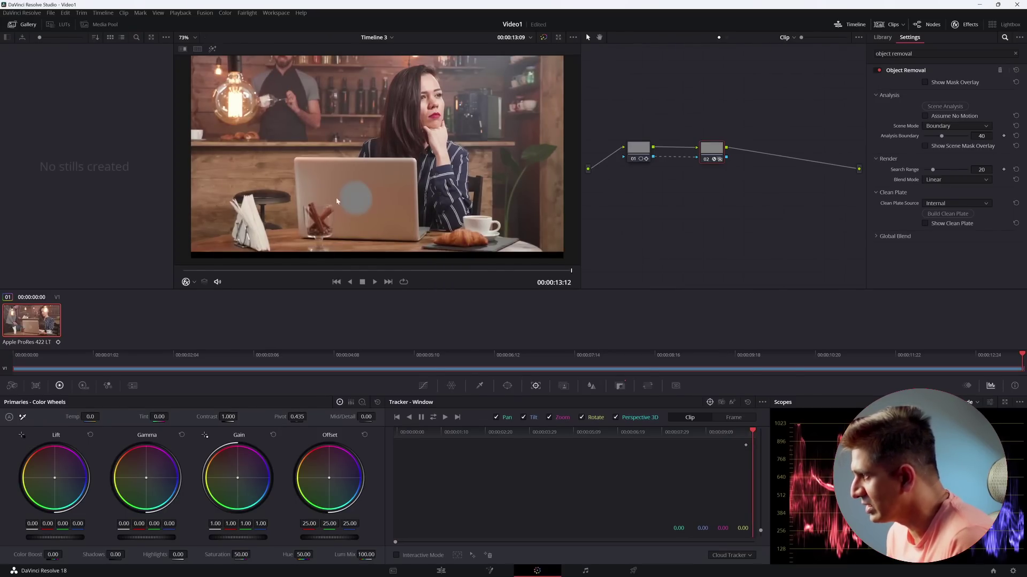
drag(568, 274, 192, 254)
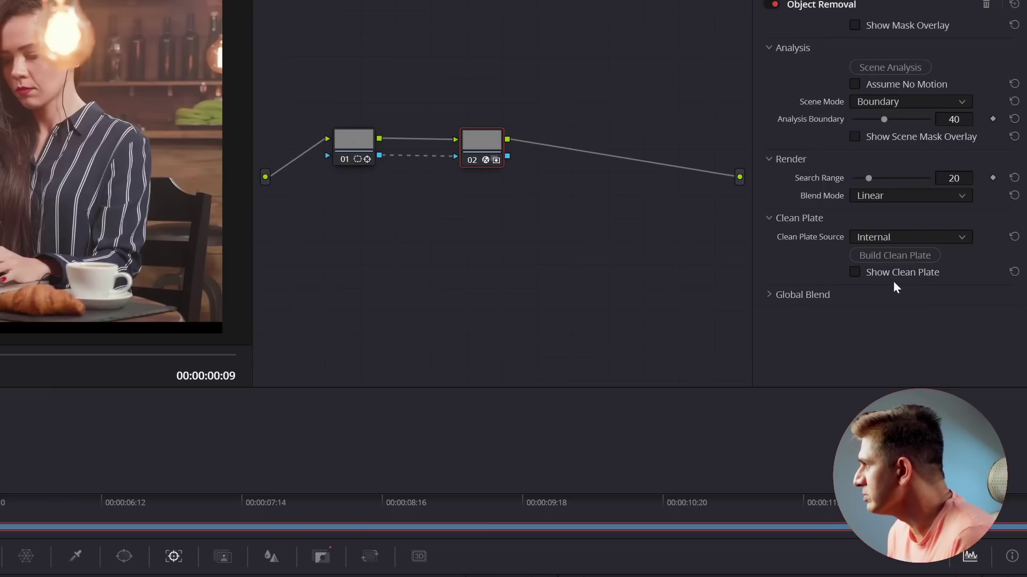
click(907, 253)
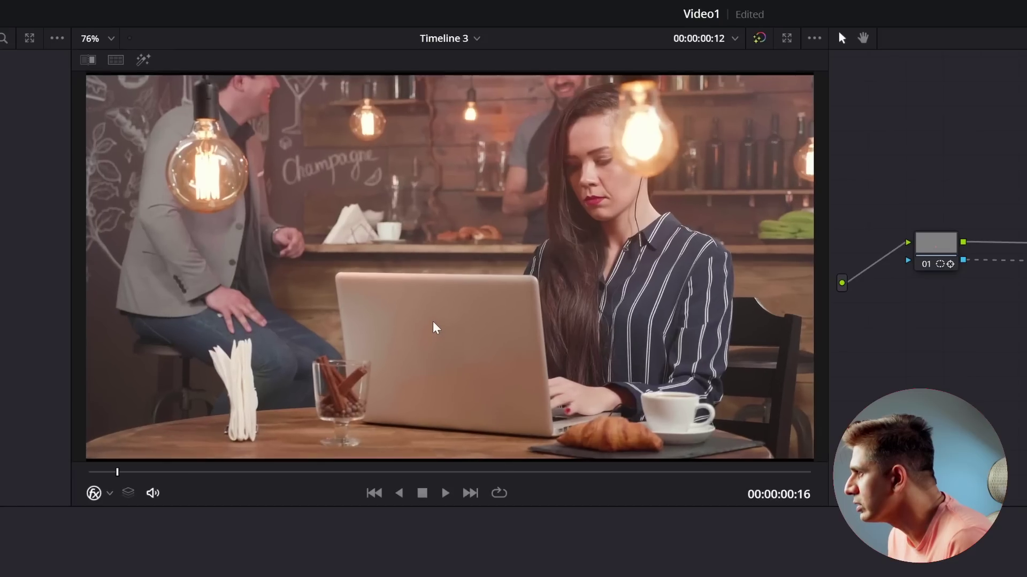
- Set Search Range to 43 and Analysis Boundary to 48, then rebuild the clean plate
scroll(371, 195, up, 2)
scroll(439, 329, up, 4)
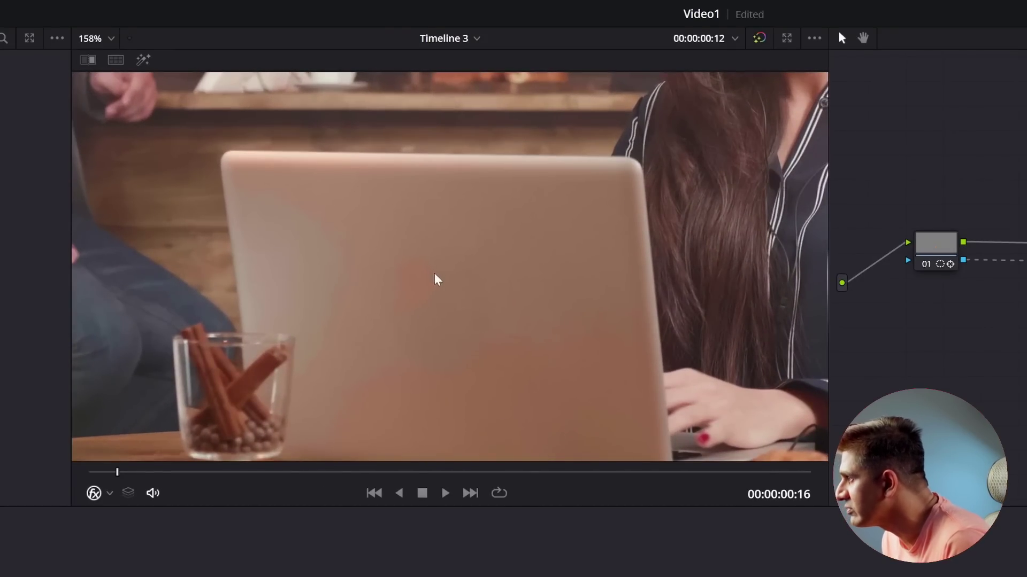
scroll(435, 280, down, 3)
scroll(469, 247, down, 4)
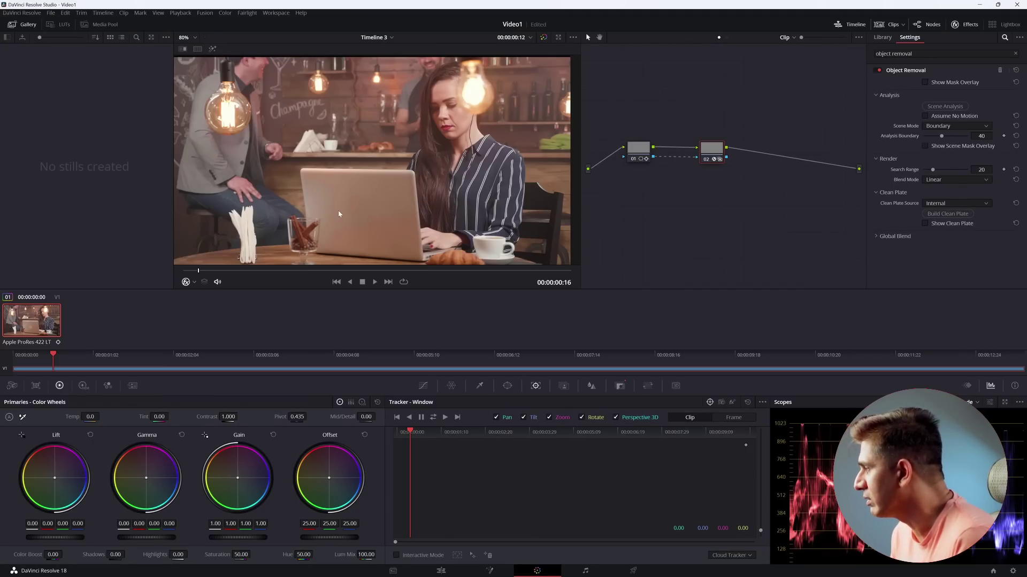
scroll(357, 223, up, 3)
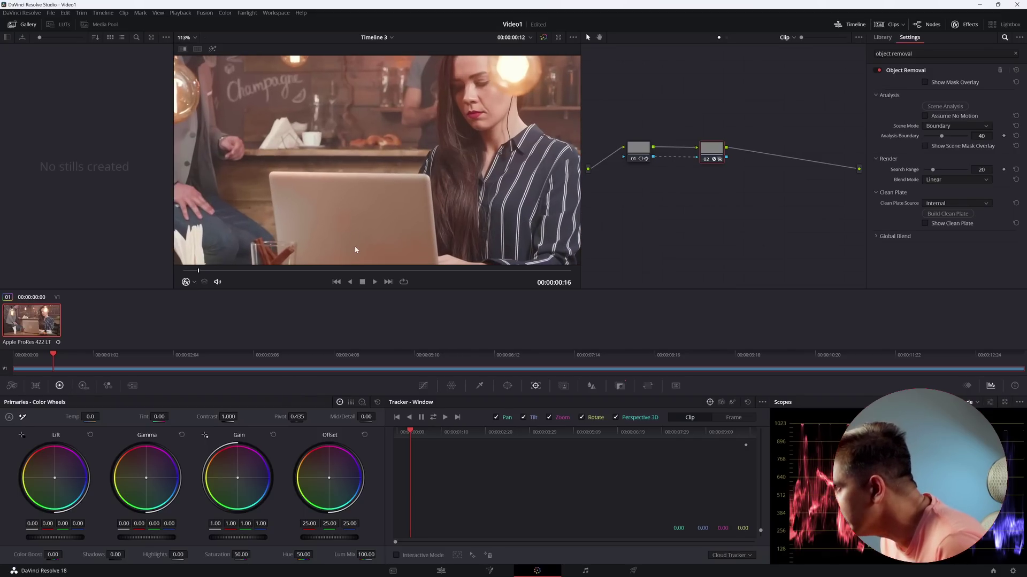
drag(357, 222, 367, 167)
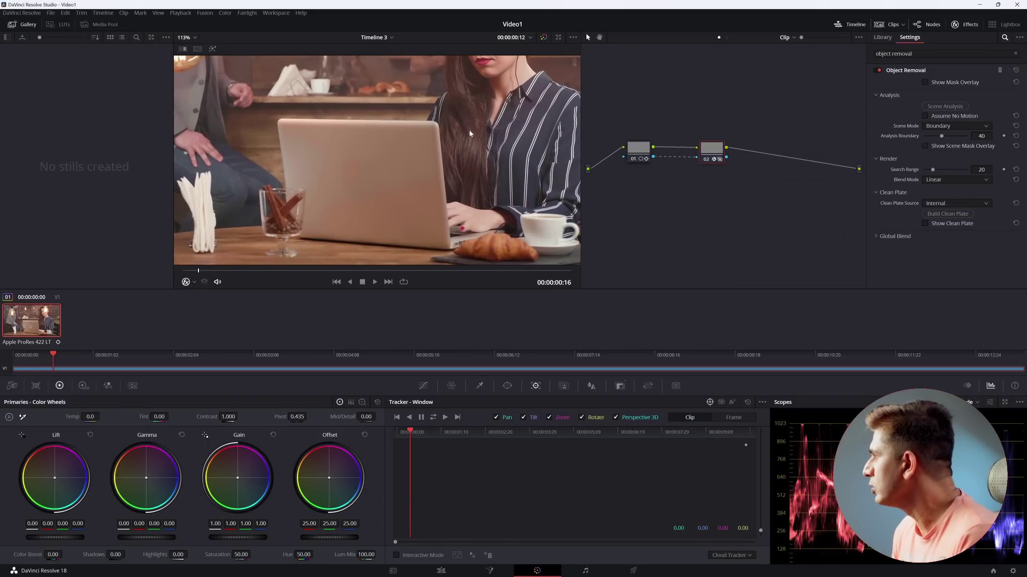
drag(933, 169, 942, 171)
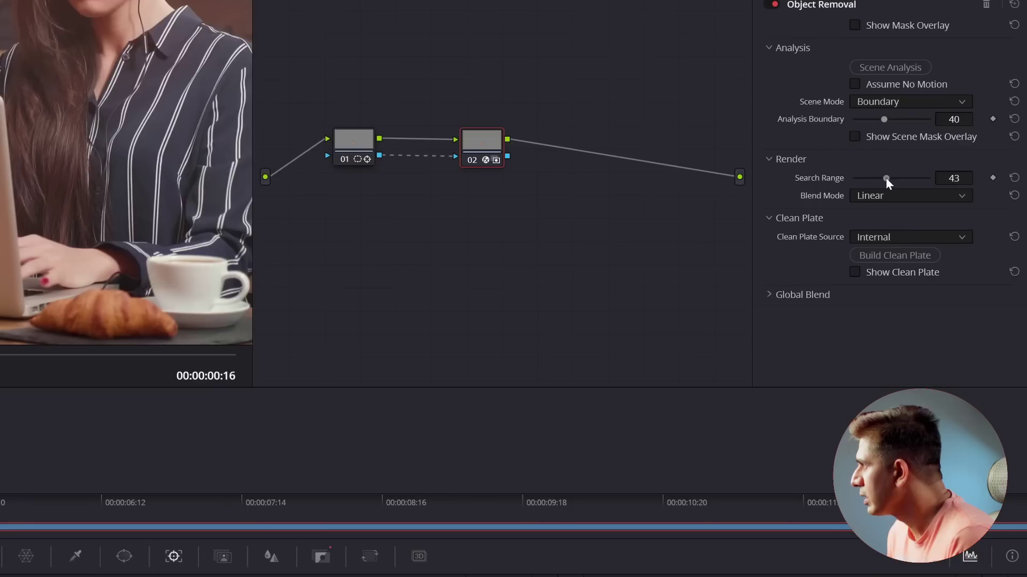
drag(883, 119, 889, 119)
click(903, 257)
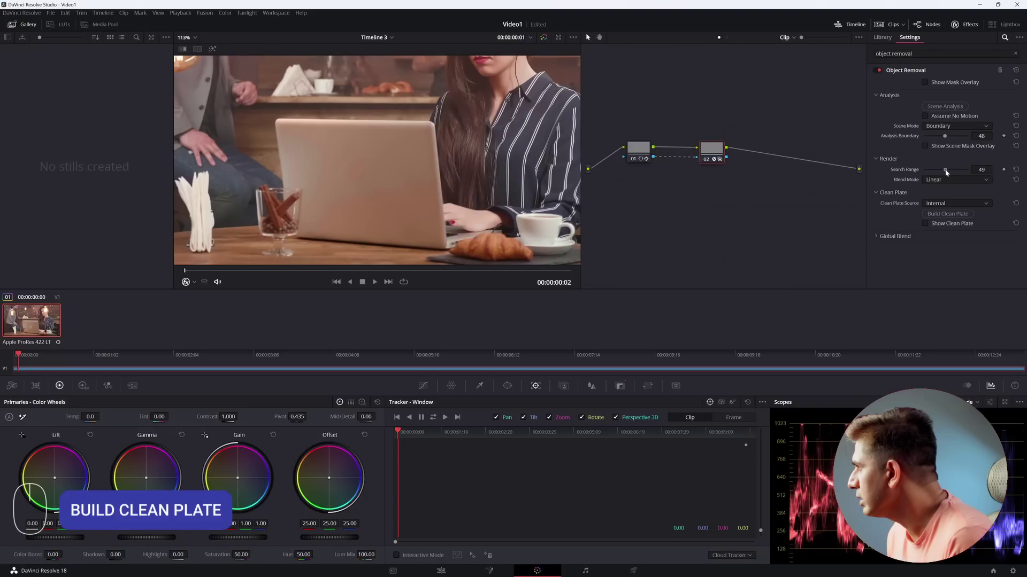
- Raise Search Range to 55 and scrub the clip to check the clean laptop lid
drag(945, 173, 948, 172)
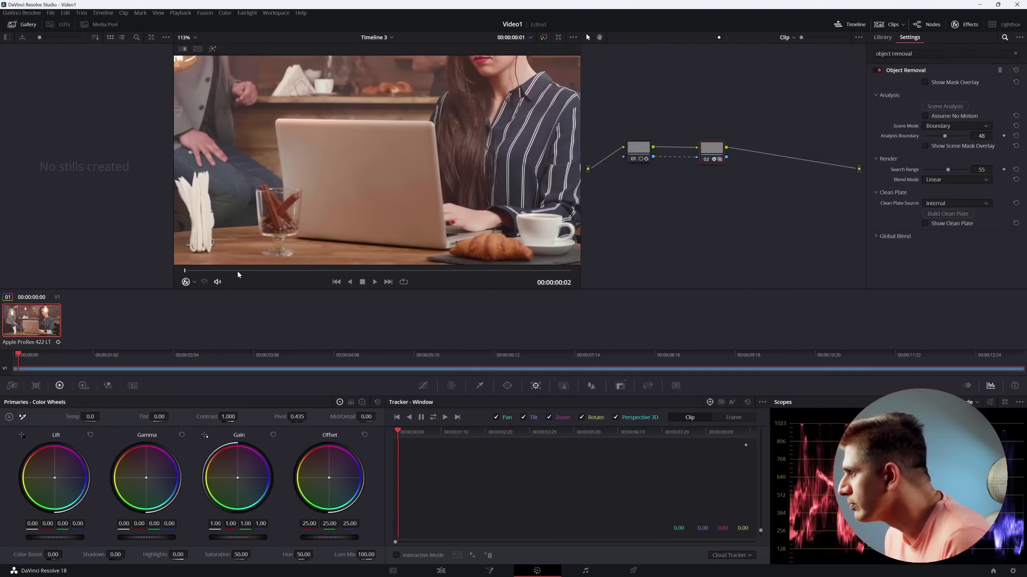
mouse_move(237, 270)
mouse_down()
mouse_move(540, 274)
mouse_move(117, 258)
mouse_move(315, 273)
mouse_move(184, 271)
mouse_move(228, 272)
mouse_up()
scroll(430, 124, down, 3)
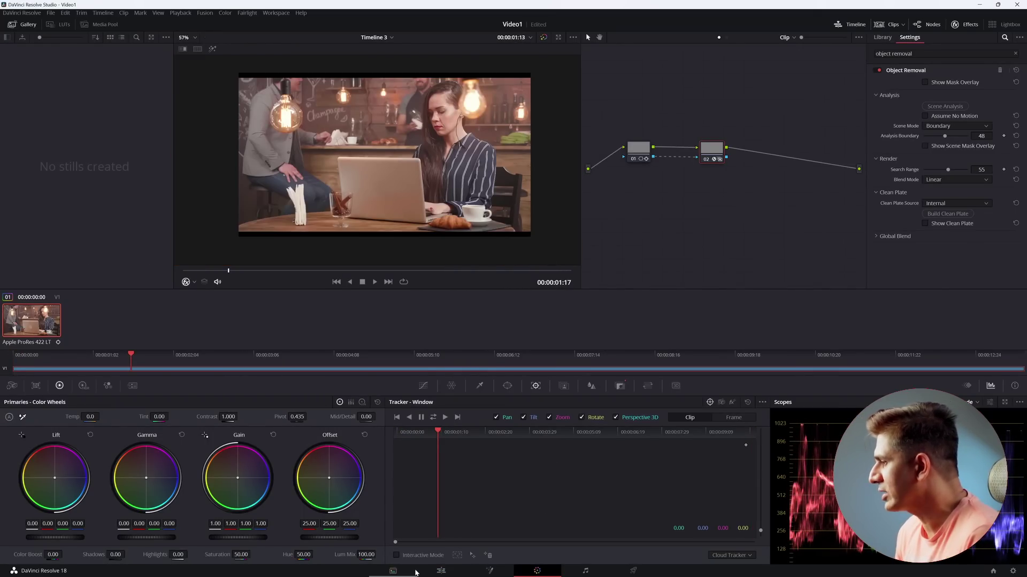
- Switch to the Edit page and load the Apple logo image into the source viewer
click(445, 572)
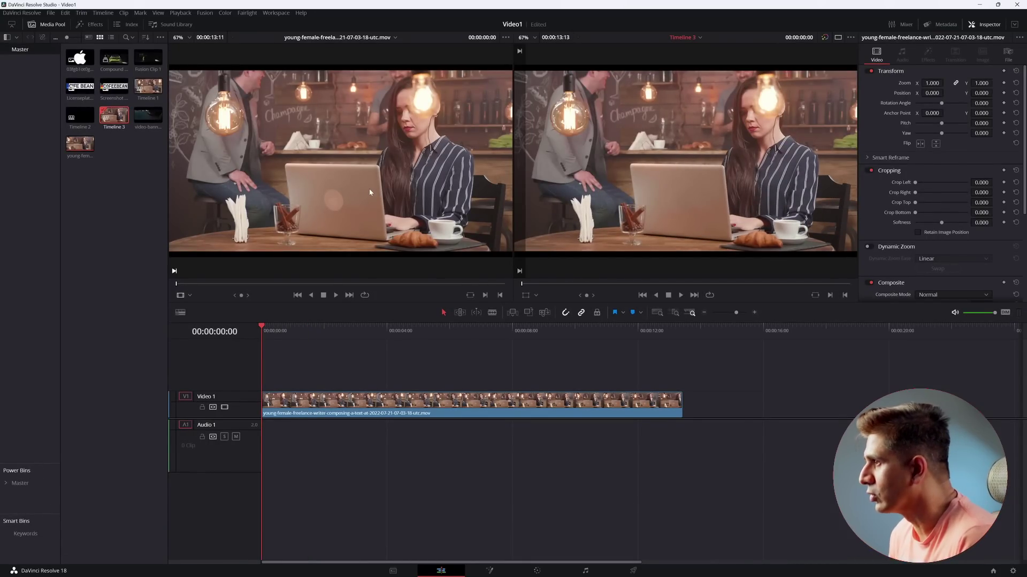
click(79, 57)
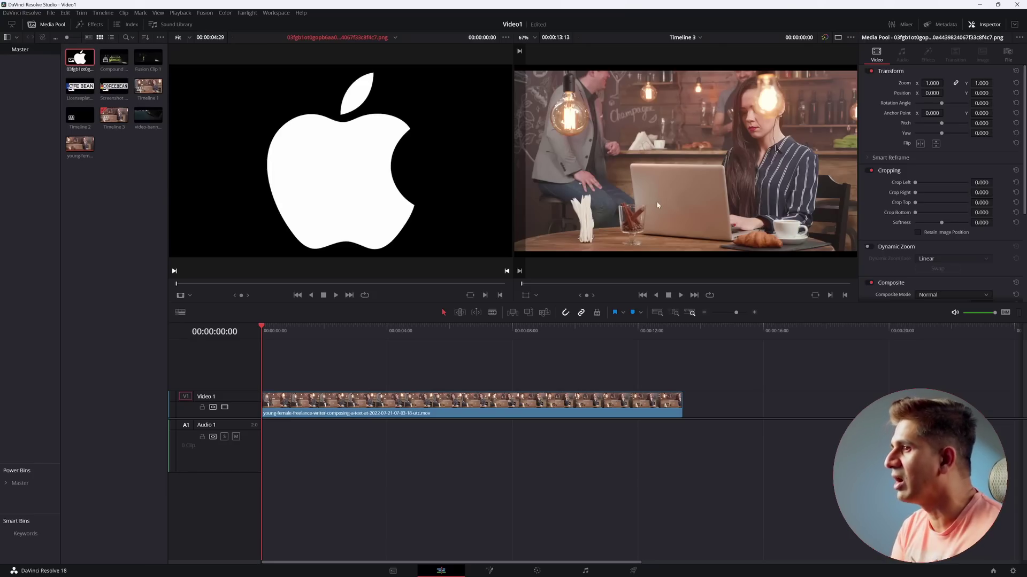
- In Fusion, insert a SurfaceTracker node between MediaIn1 and MediaOut1
click(491, 570)
drag(24, 422, 457, 481)
drag(390, 451, 656, 477)
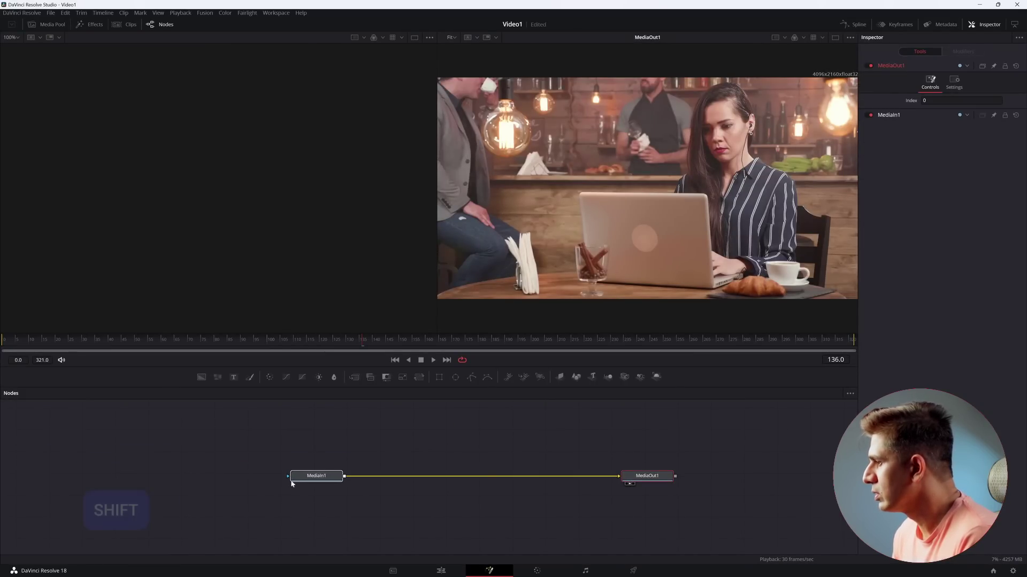
key(shift+space)
drag(291, 480, 239, 470)
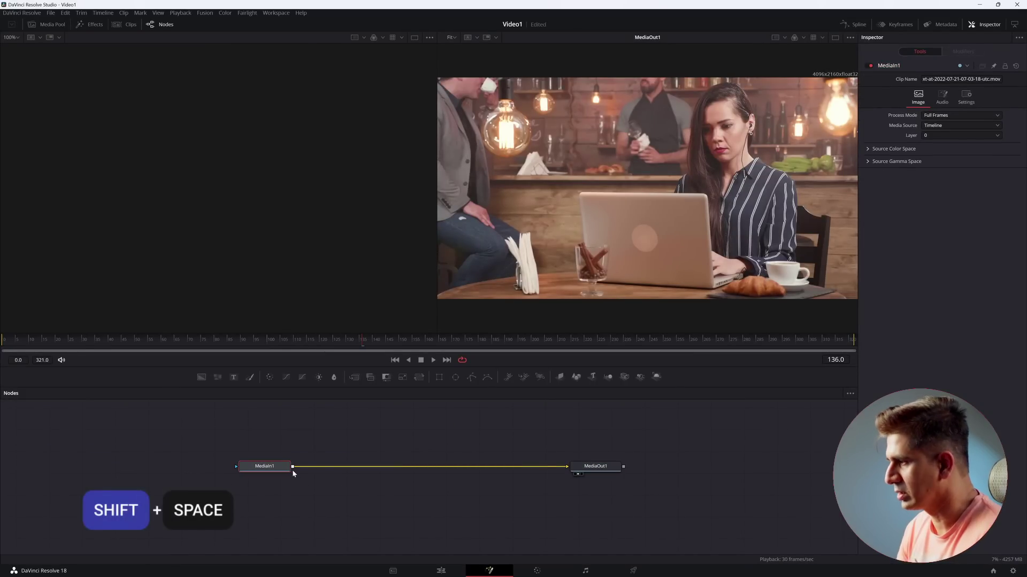
text(surface)
key(Return)
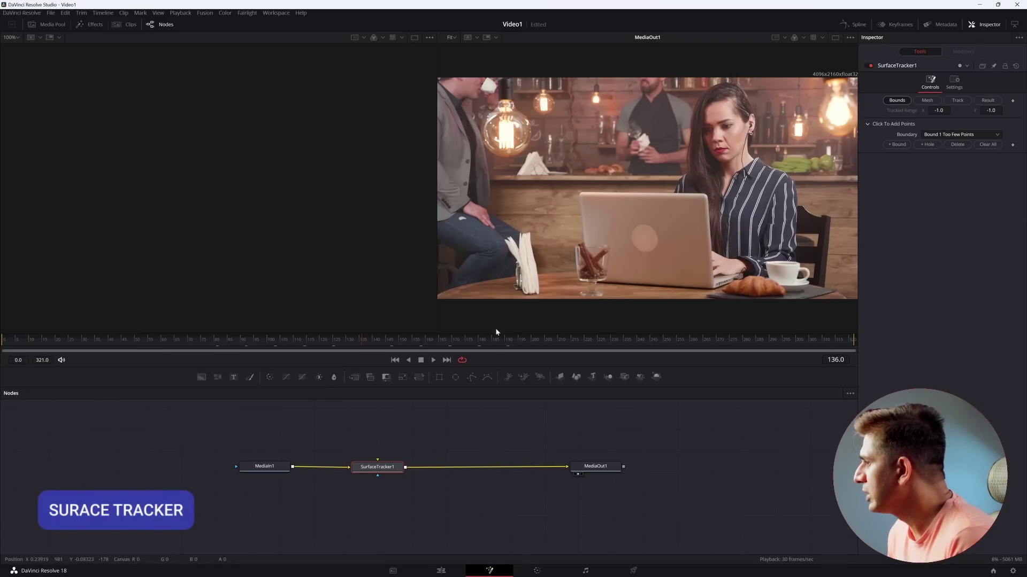
- On the last frame, draw a four-point boundary around the laptop sticker
key(space)
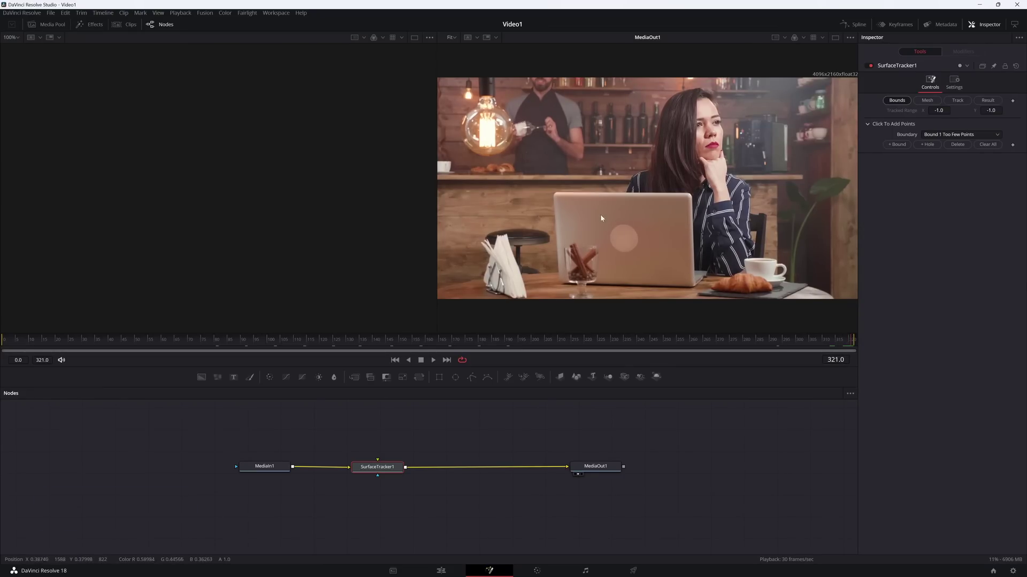
click(602, 256)
click(652, 258)
click(650, 208)
click(605, 208)
drag(600, 212, 644, 227)
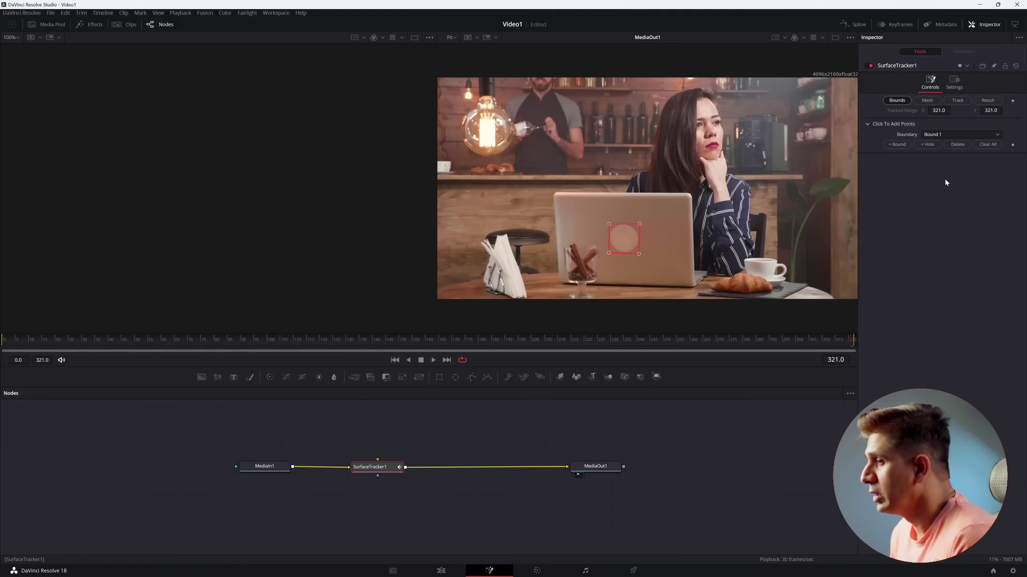
- Generate the tracking mesh, track the lid backward across frames 0–321, and play back to check
click(927, 100)
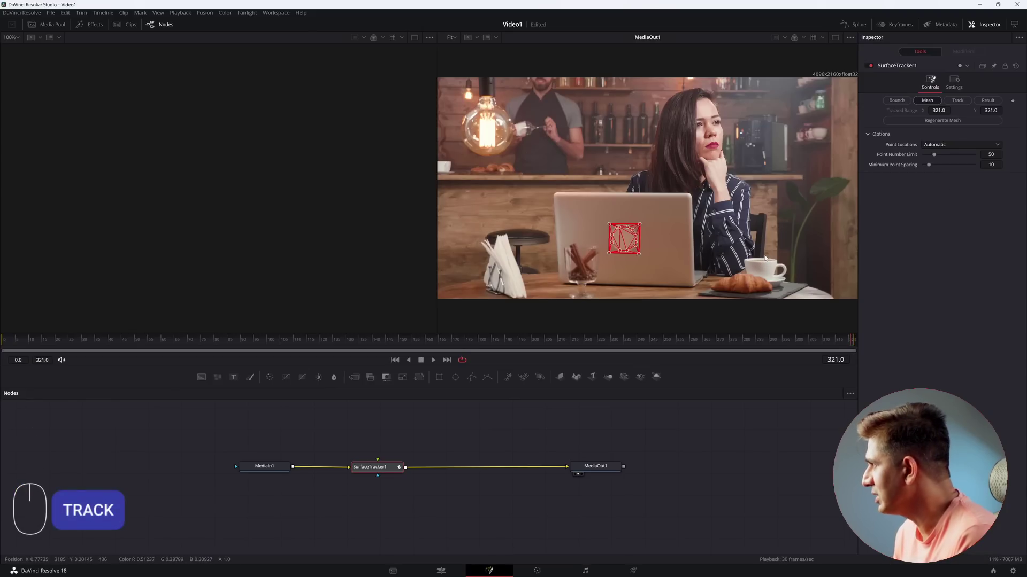
click(961, 102)
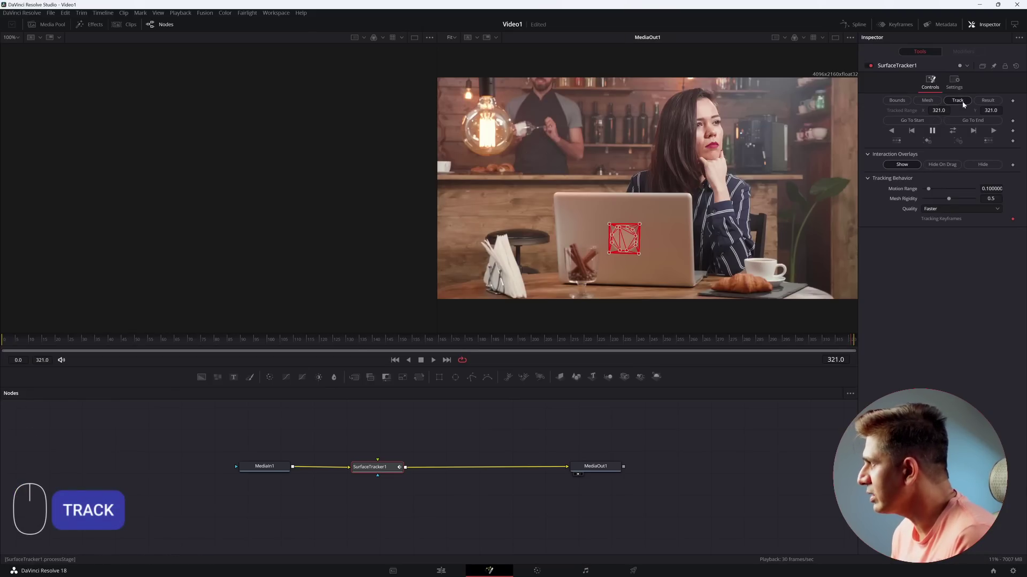
click(954, 131)
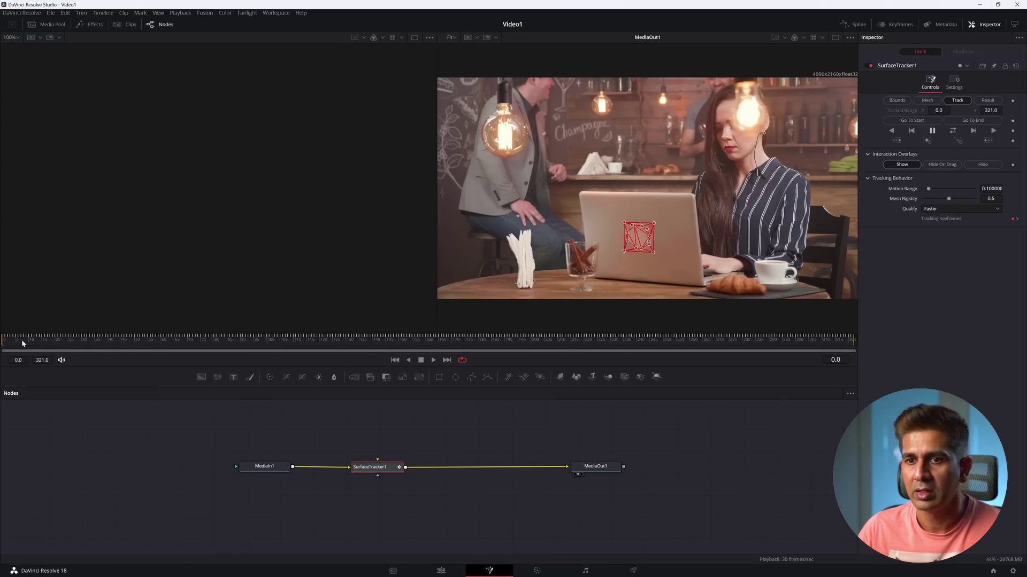
key(space)
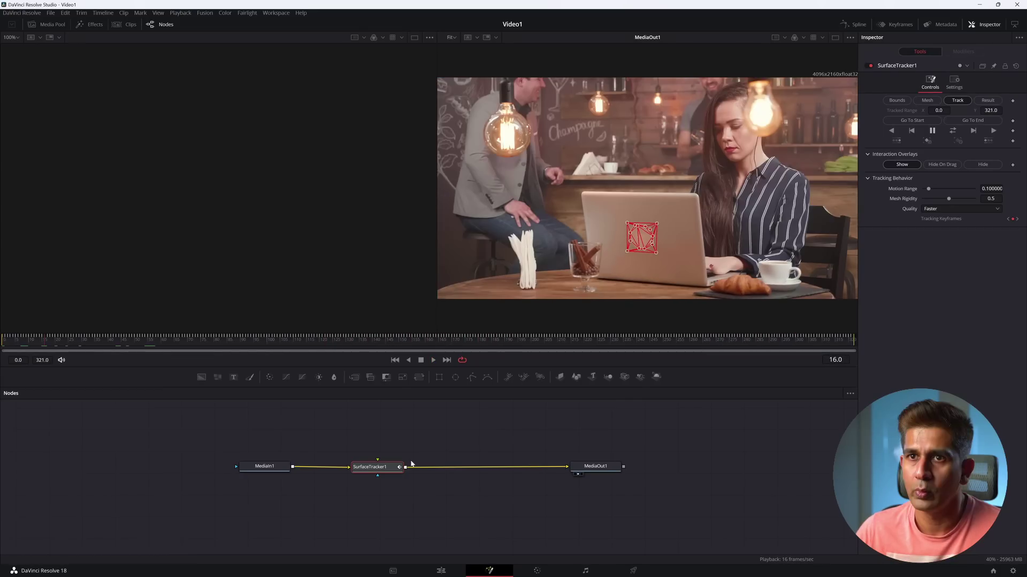
- Drag the Apple PNG into the node graph as MediaIn2 and connect it to SurfaceTracker1's overlay input
click(47, 24)
drag(124, 61, 264, 277)
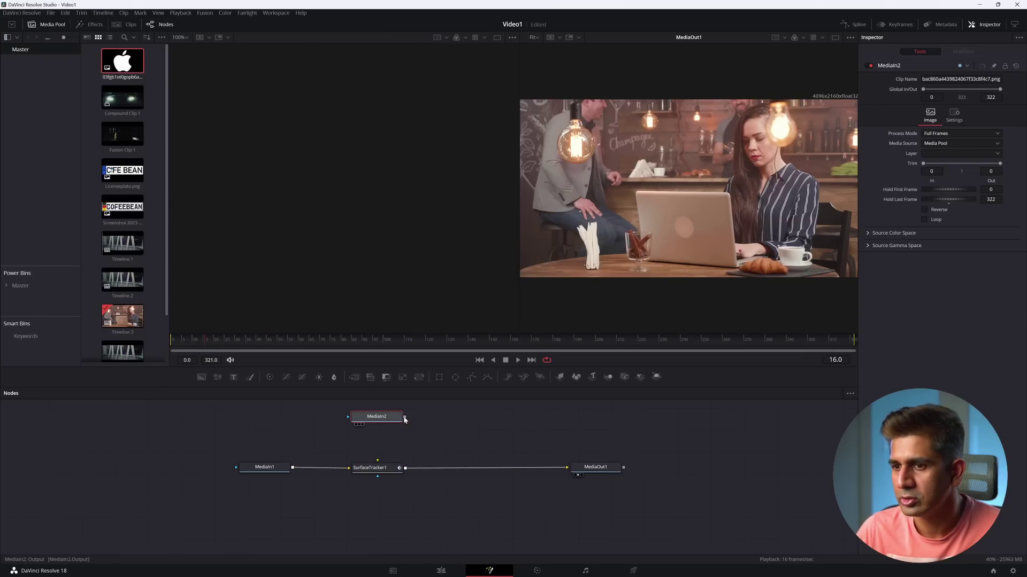
drag(404, 420, 378, 463)
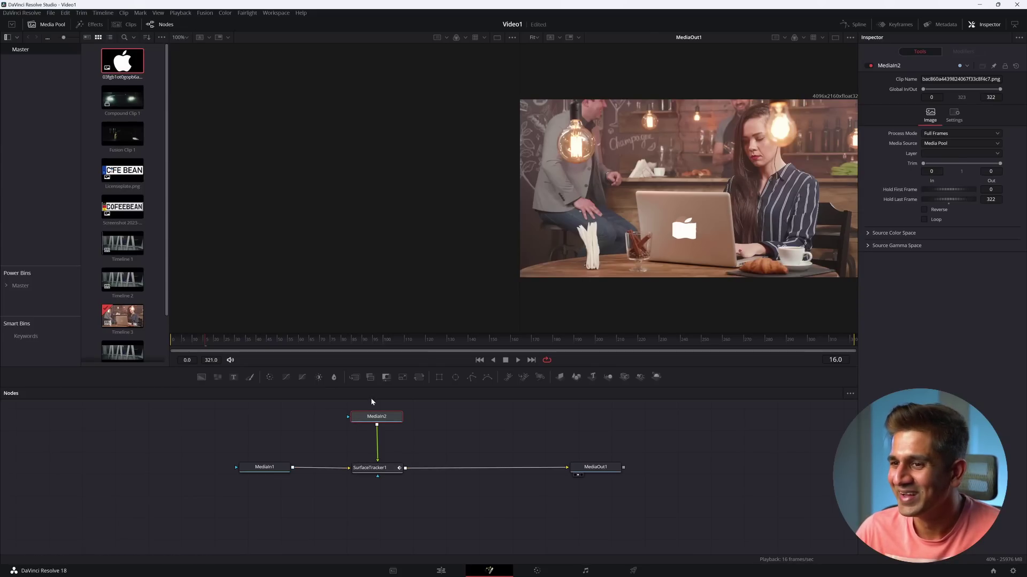
drag(381, 417, 382, 419)
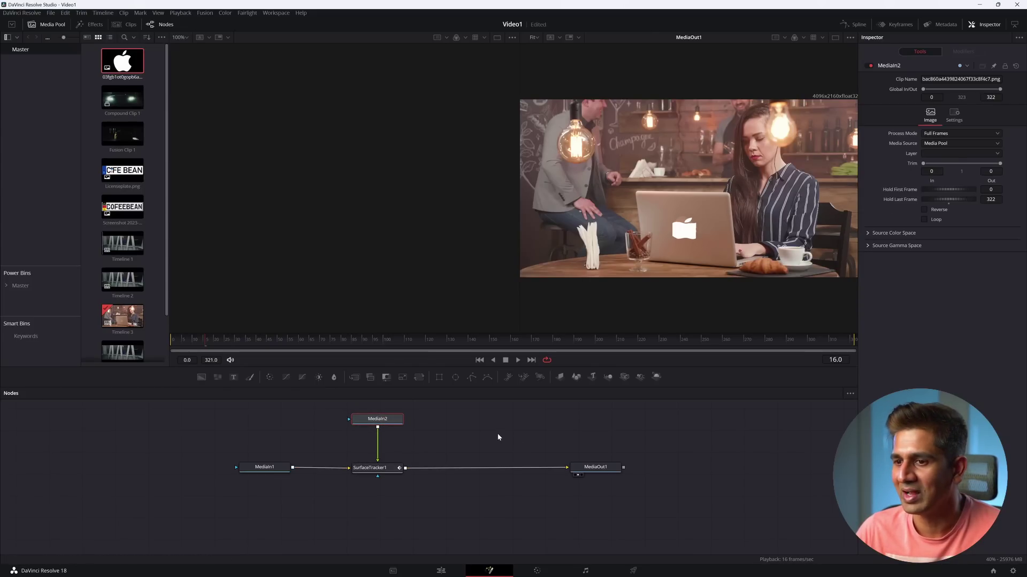
click(374, 471)
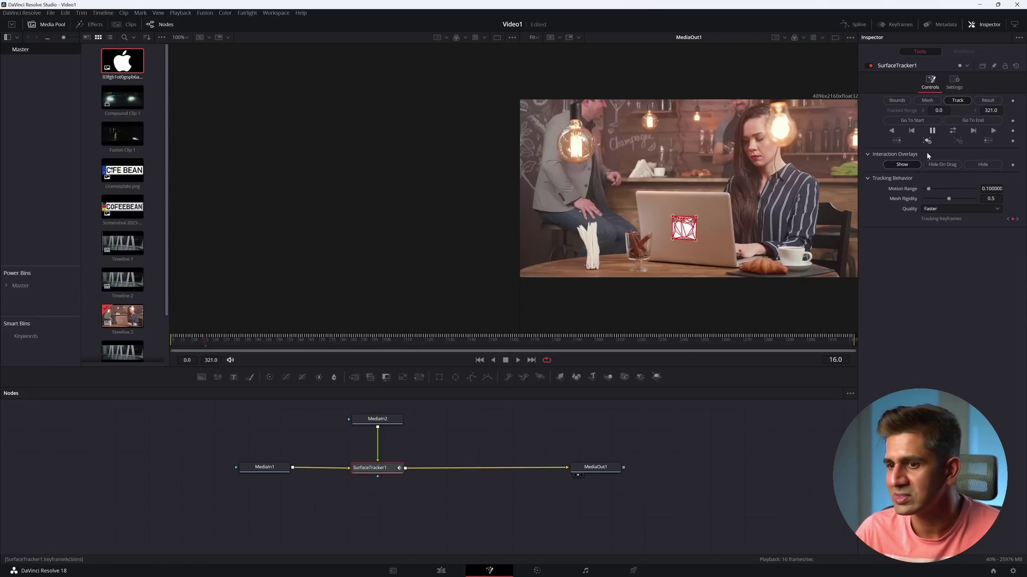
- Set the Result tab's overlay Positioning to Sliders and narrow the logo's width to fit the lid
click(987, 100)
click(869, 189)
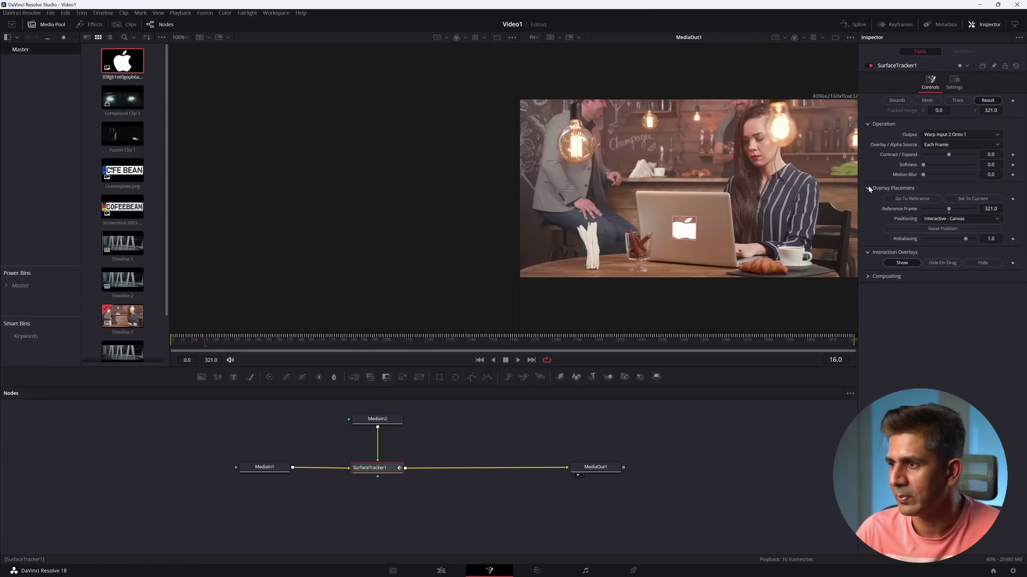
click(868, 276)
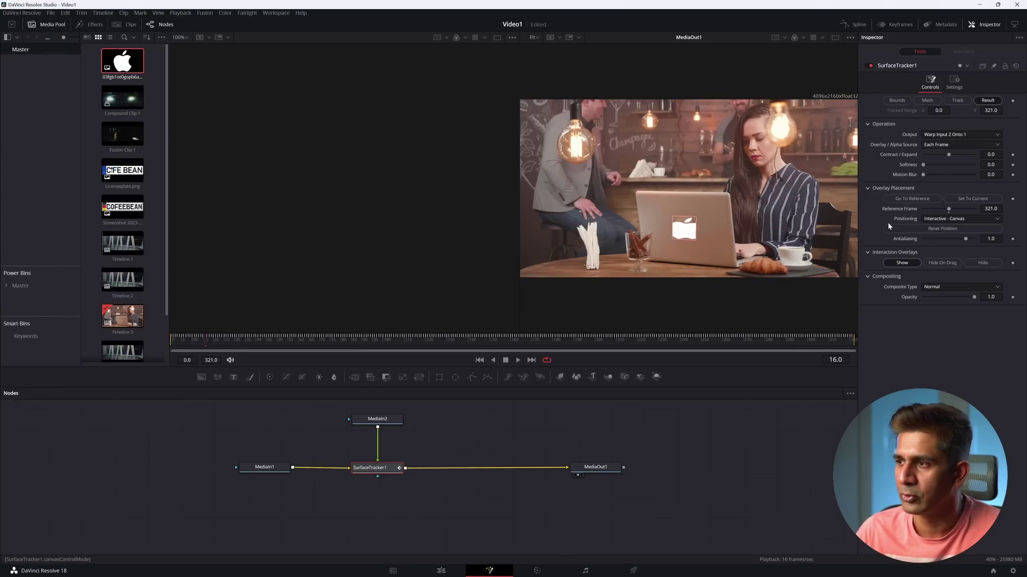
click(955, 220)
click(943, 230)
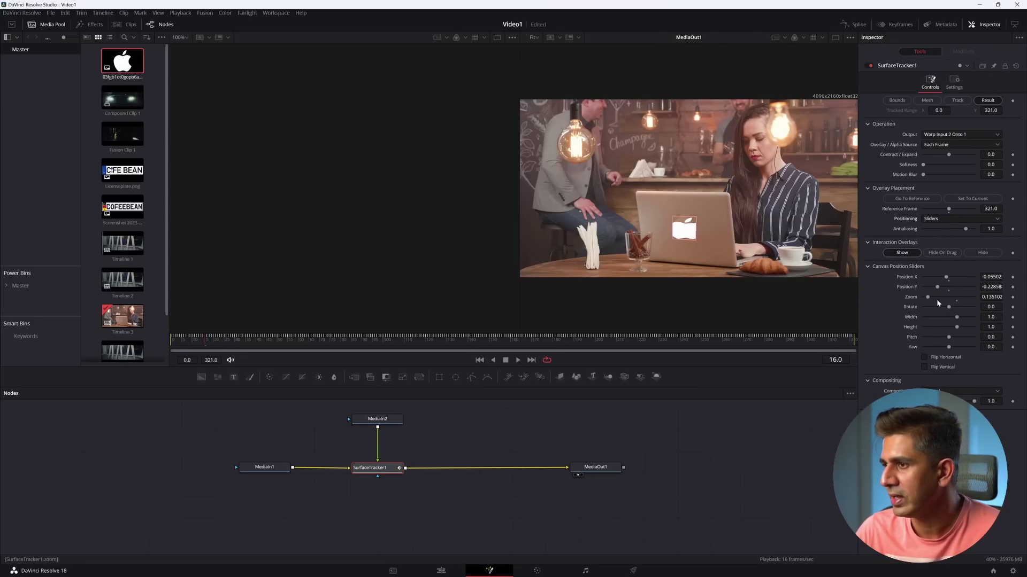
mouse_move(957, 317)
mouse_down()
mouse_move(942, 317)
mouse_move(952, 328)
mouse_up()
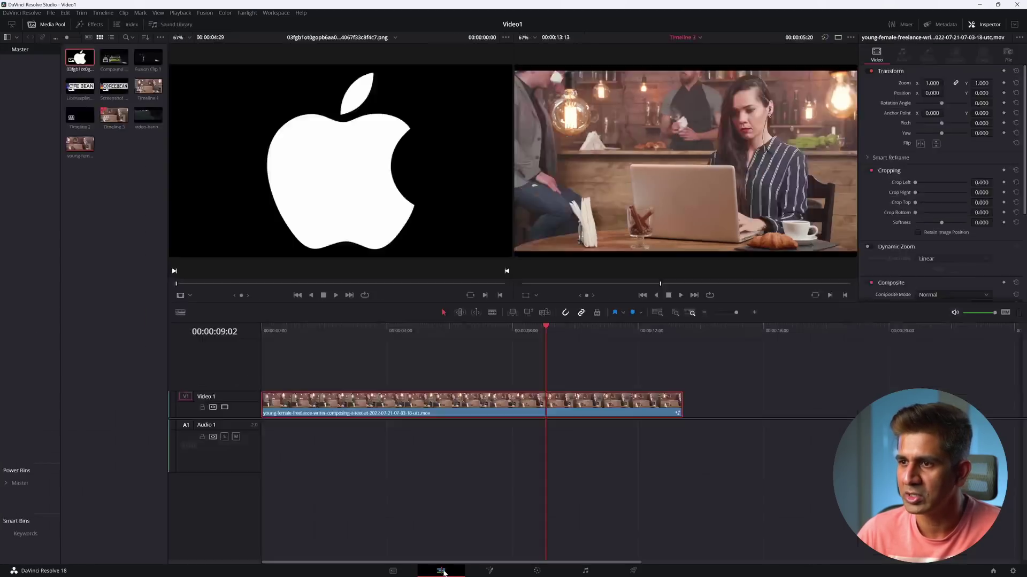
- On the Edit page, Alt-drag the V1 laptop clip onto a new V2 track and park the playhead at 00:00:07:19
click(441, 571)
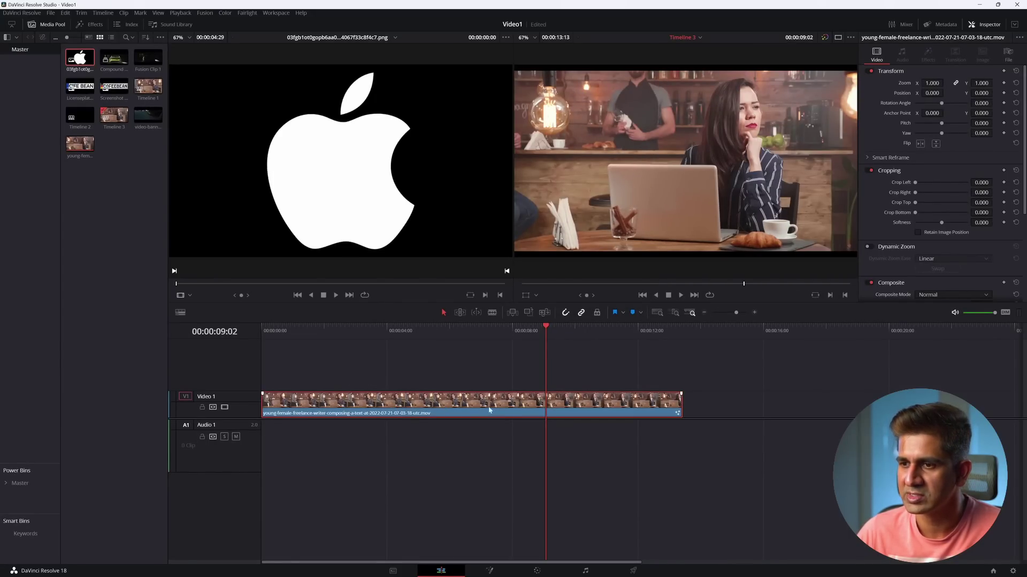
drag(444, 402, 447, 388)
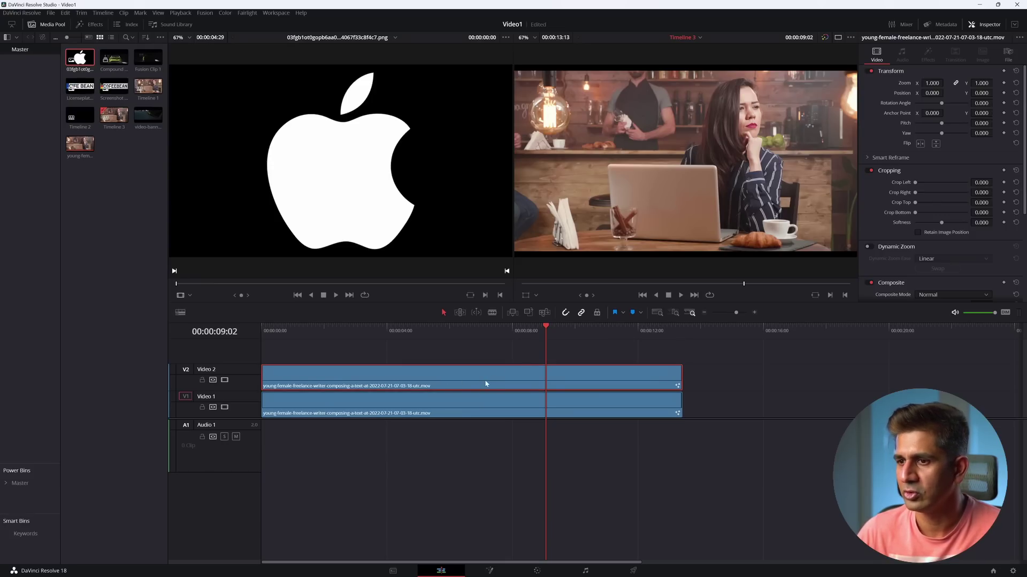
click(501, 327)
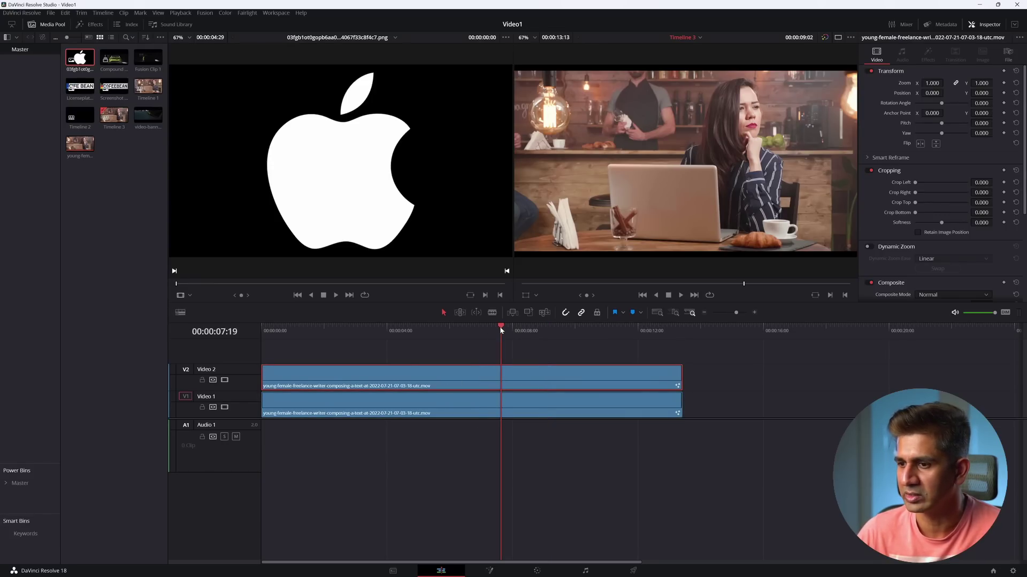
- Feed SurfaceTracker1 from a new Background node instead of MediaIn1, with alpha set to 0
click(489, 570)
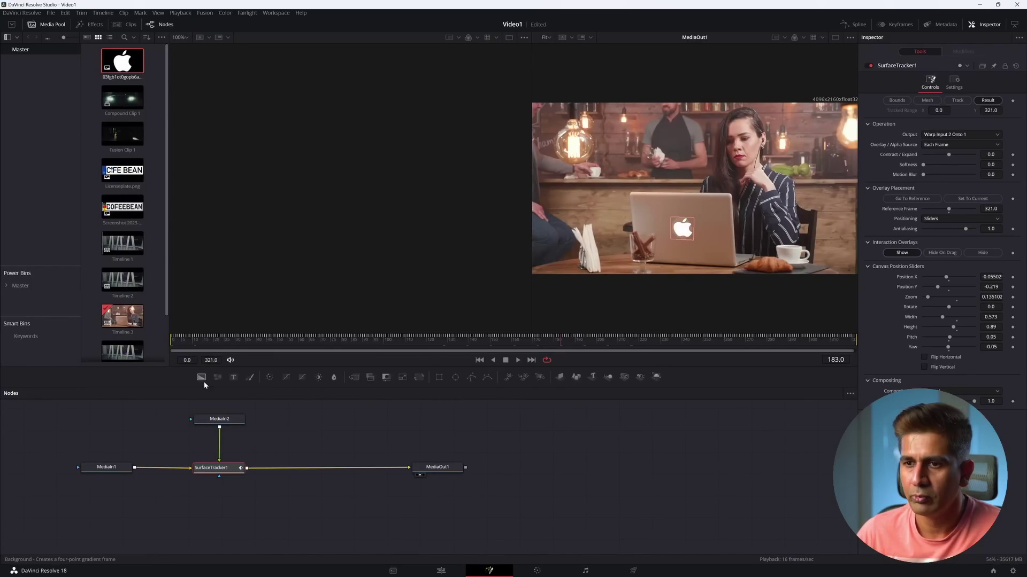
drag(201, 379, 79, 427)
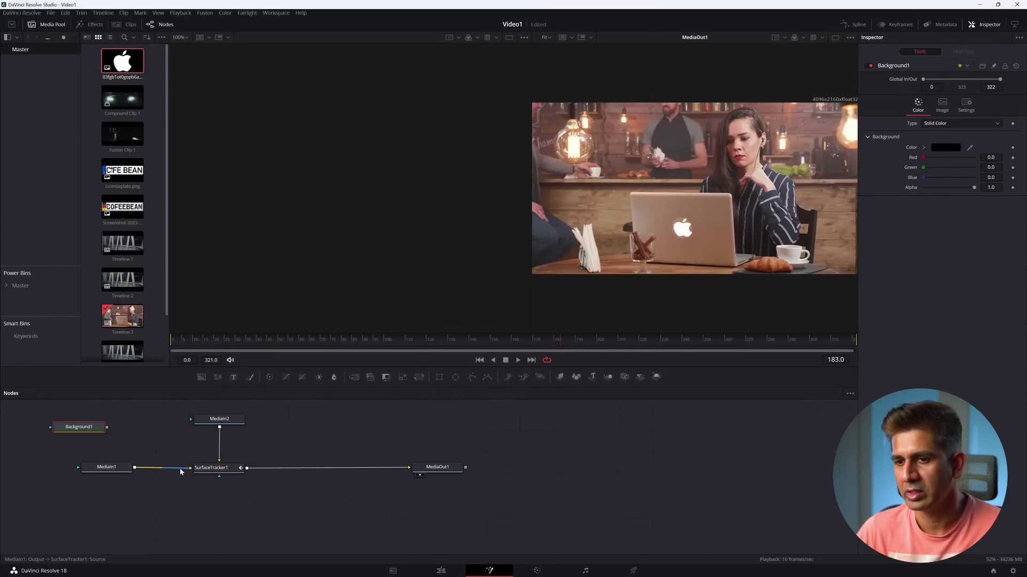
drag(191, 470, 183, 477)
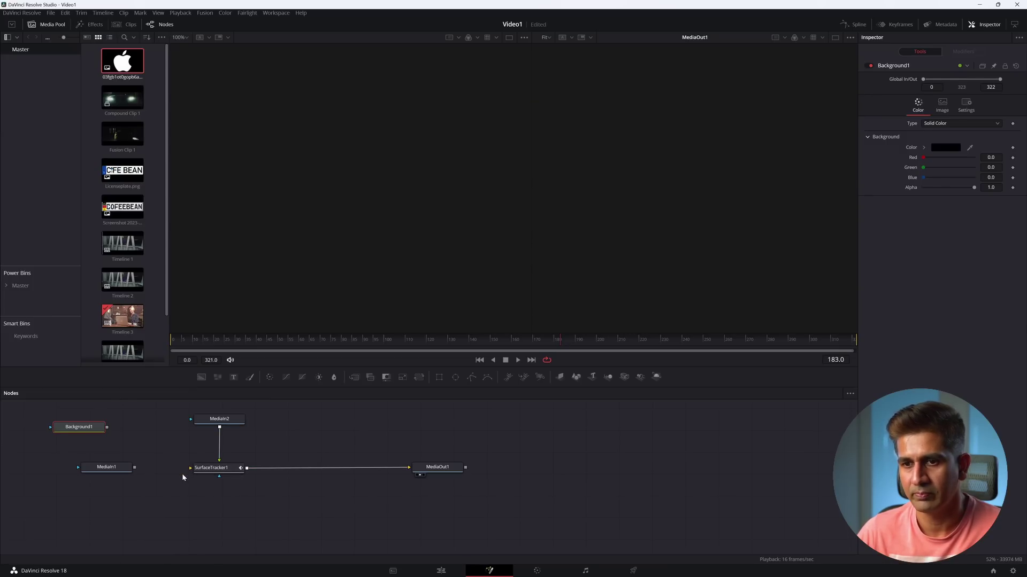
drag(108, 431, 190, 468)
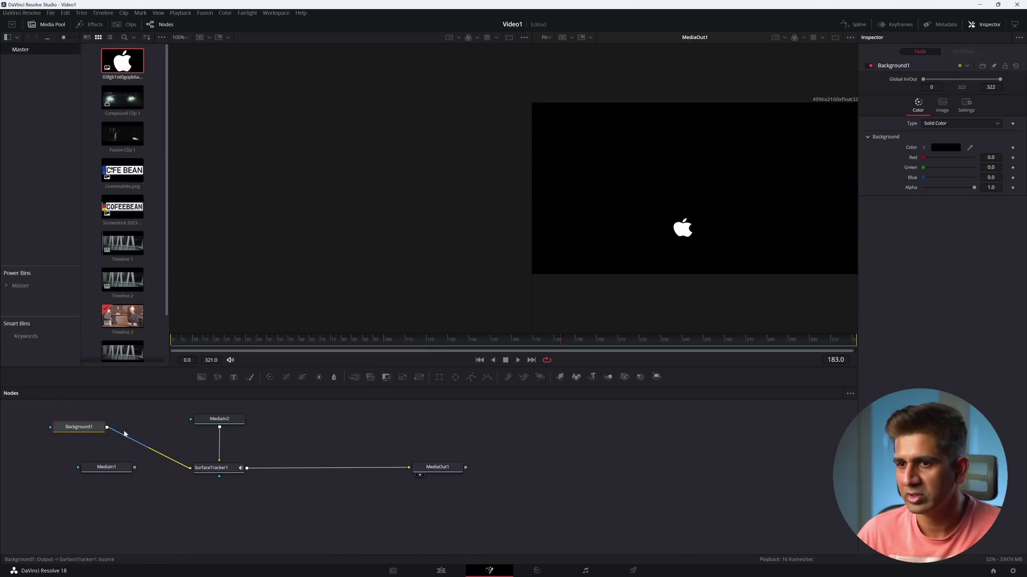
drag(279, 353, 764, 346)
click(196, 345)
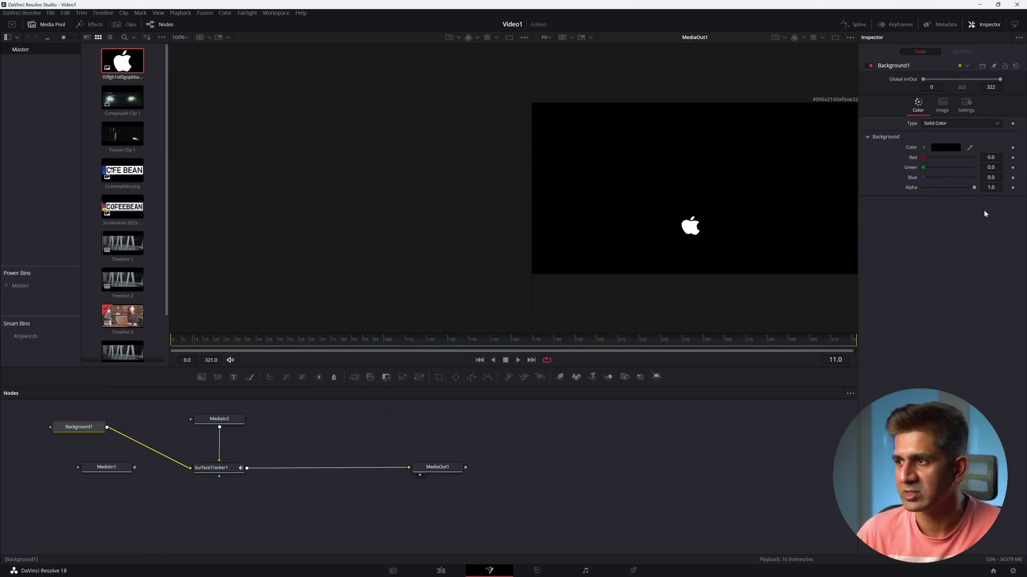
drag(974, 188, 911, 188)
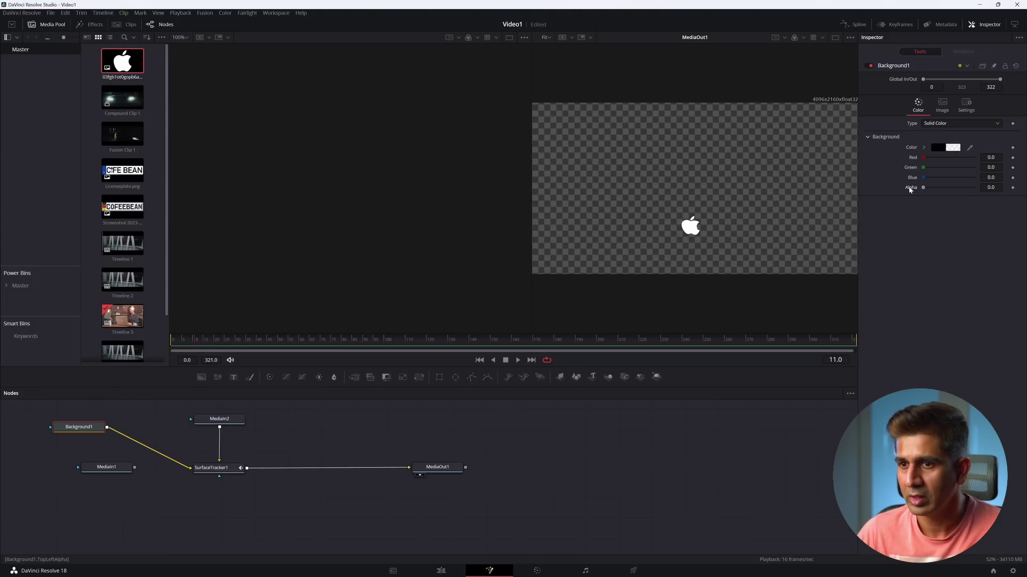
- Return to the Edit page and scrub the timeline to preview the V2 logo over the laptop
click(441, 571)
drag(481, 324, 443, 330)
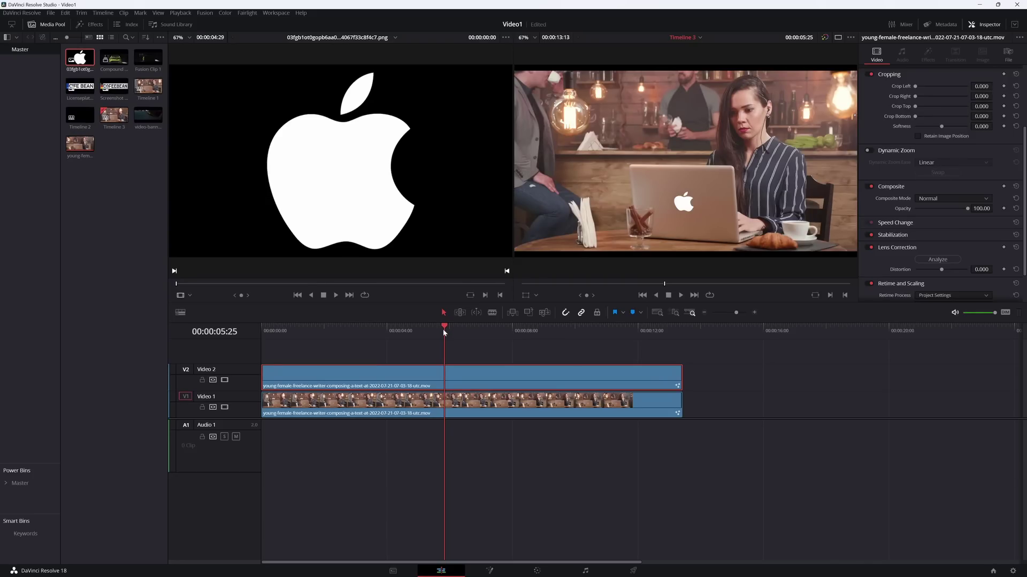